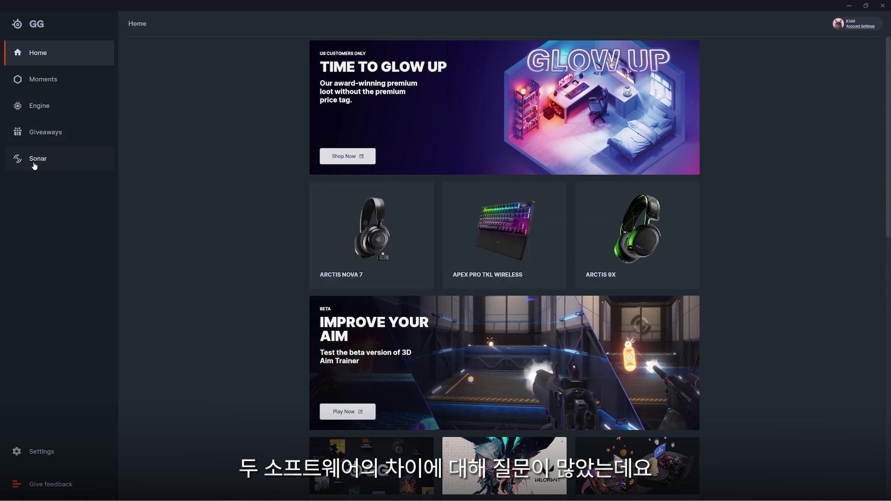
# Step: On the Arctis Nova 7X, set 32 Hz to 5, 64 Hz to -4.5, sidetone High, and save
pyautogui.click(29, 111)
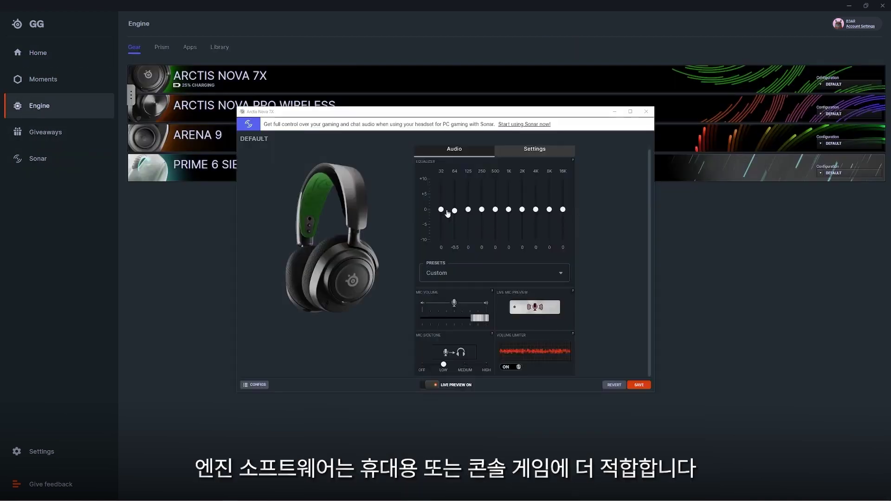
pyautogui.moveTo(441, 207); pyautogui.dragTo(454, 223)
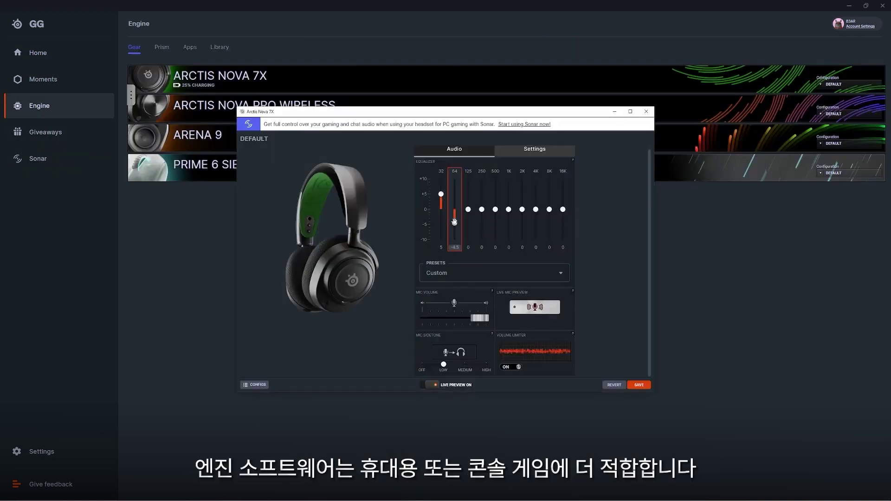
pyautogui.moveTo(444, 364); pyautogui.dragTo(486, 365)
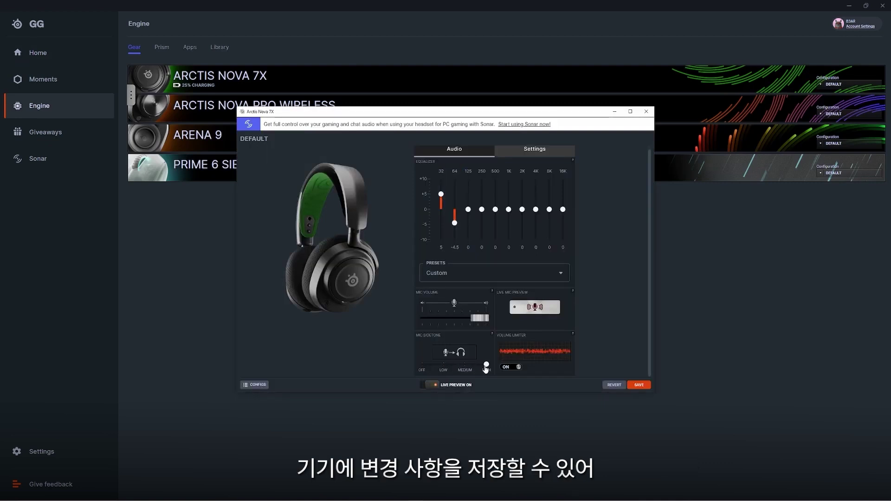
pyautogui.click(637, 384)
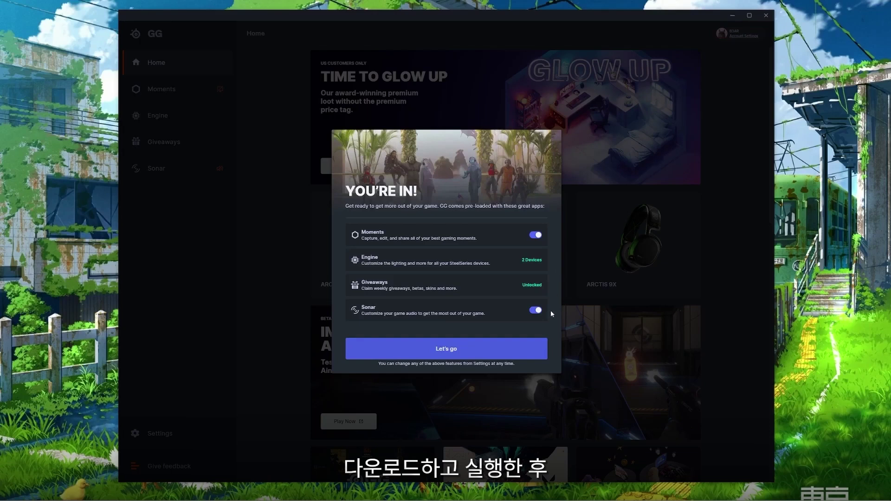
# Step: Finish the welcome screen with Sonar on and reach Sonar's Select Game Output setup step
pyautogui.moveTo(533, 314)
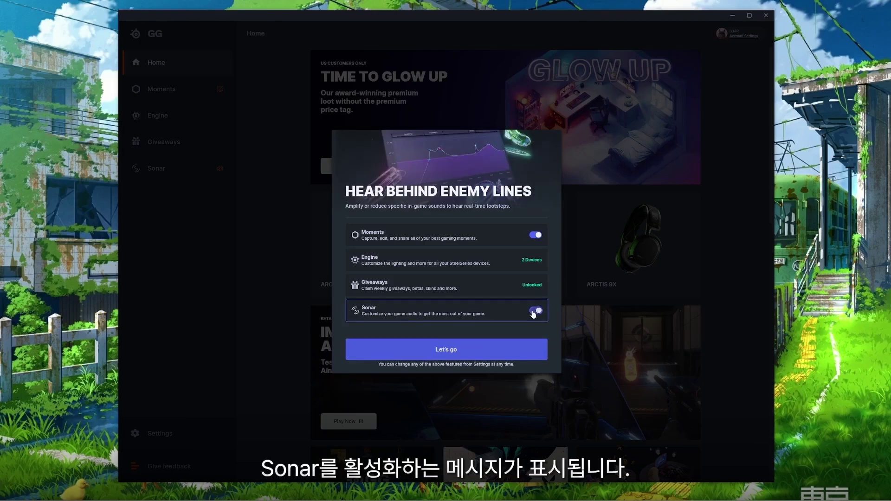
pyautogui.click(495, 354)
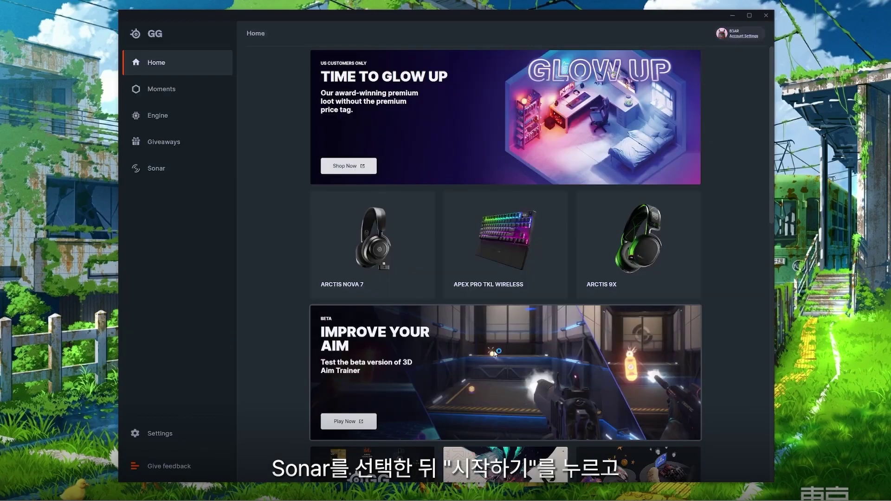
pyautogui.click(98, 182)
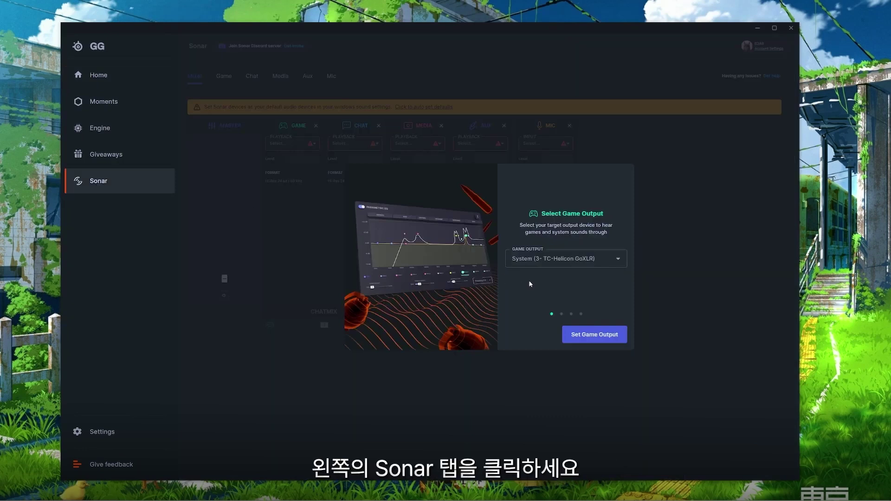
# Step: Set Sonar's Game and Chat outputs to the Arctis Nova Pro headphones
pyautogui.click(562, 264)
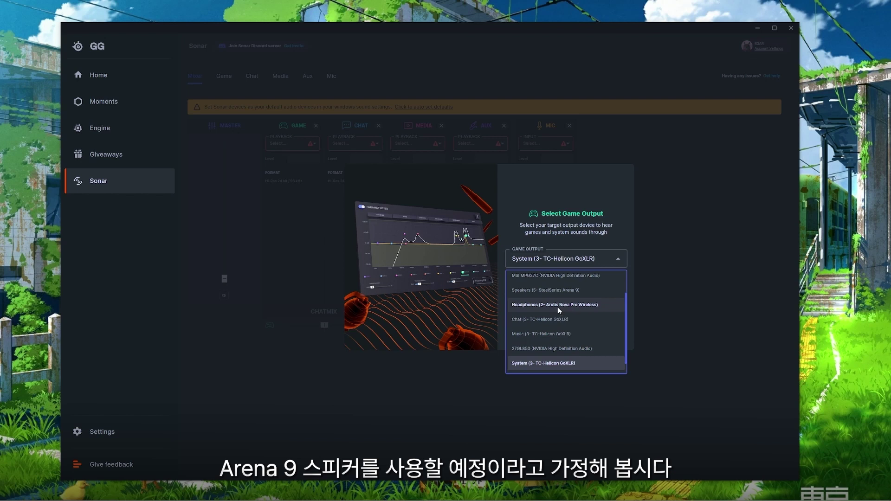
pyautogui.click(558, 308)
pyautogui.click(597, 336)
pyautogui.click(567, 264)
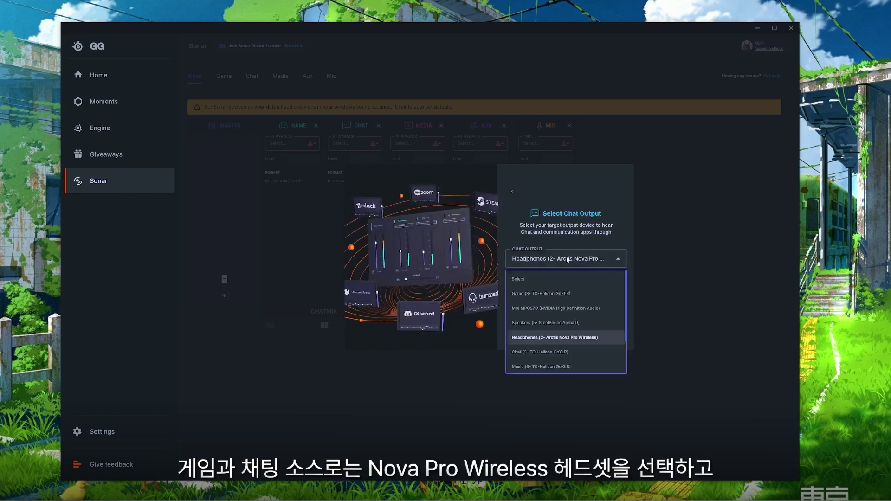
pyautogui.click(581, 338)
pyautogui.click(597, 336)
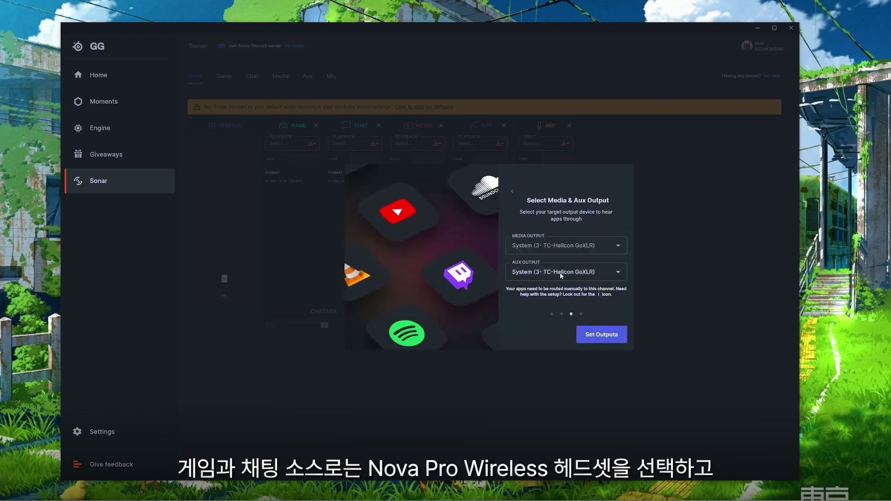
# Step: Route the Media and Aux outputs to the Arena 9 speakers
pyautogui.click(551, 245)
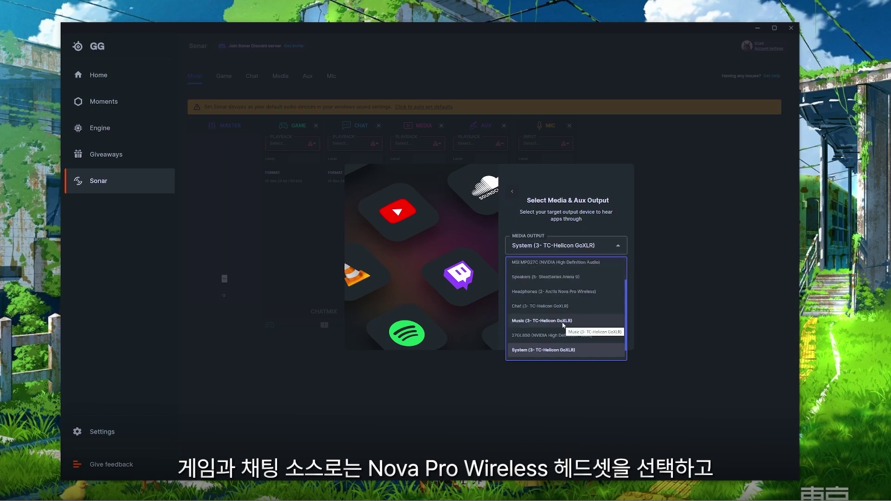
pyautogui.click(568, 277)
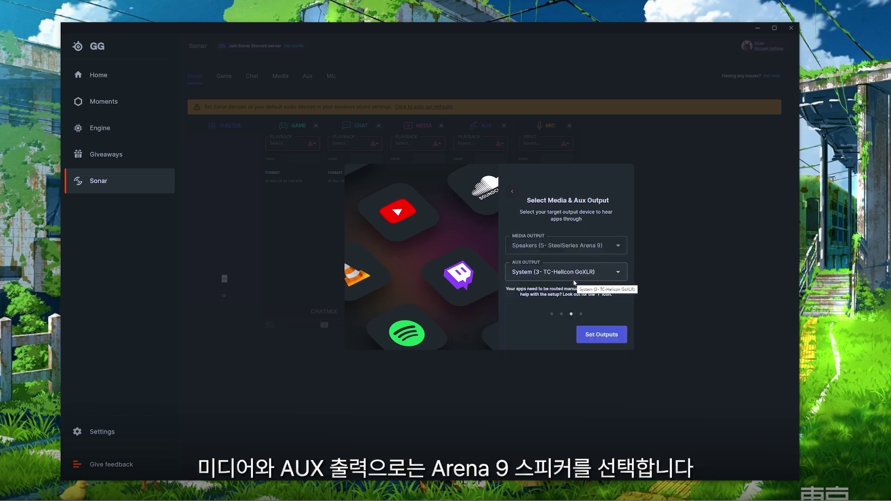
pyautogui.click(568, 277)
pyautogui.click(573, 303)
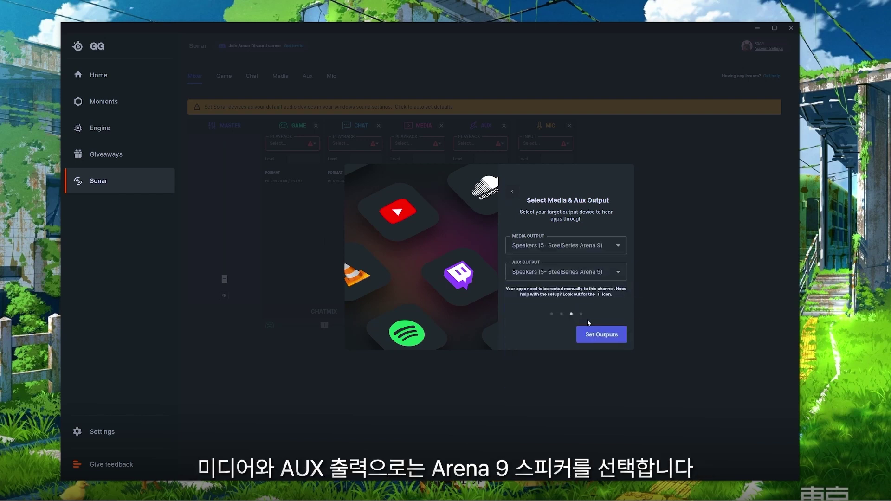
pyautogui.click(596, 335)
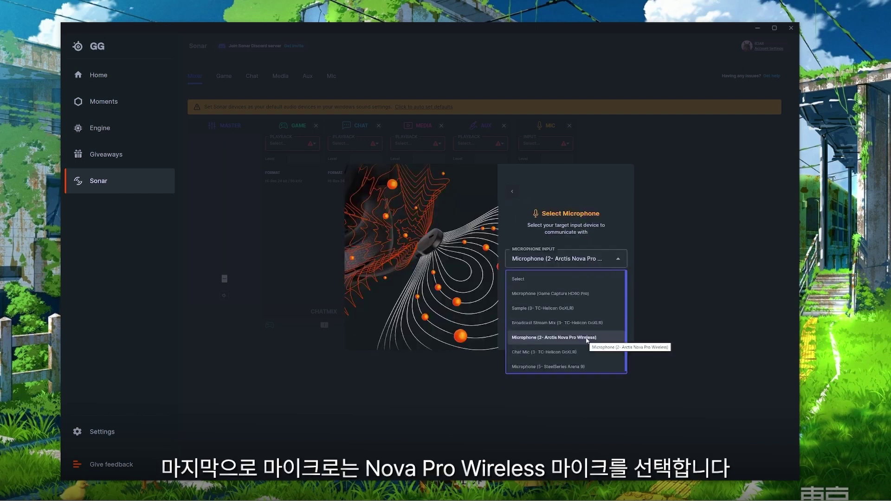
# Step: Choose the Arctis Nova Pro microphone as input and finish setup into the Mixer
pyautogui.click(587, 340)
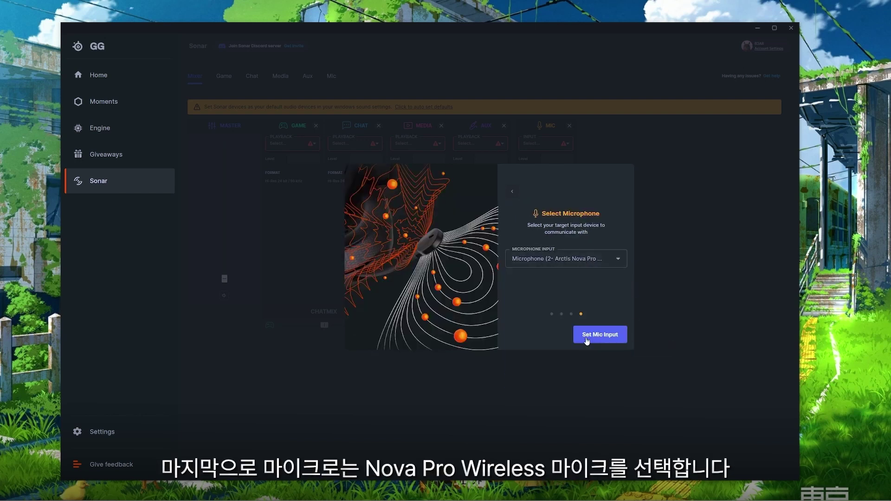
pyautogui.click(587, 340)
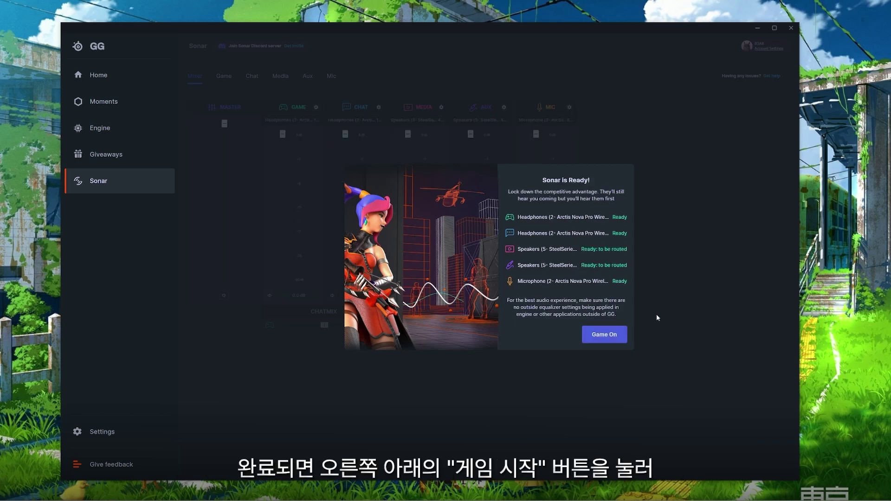
pyautogui.click(610, 338)
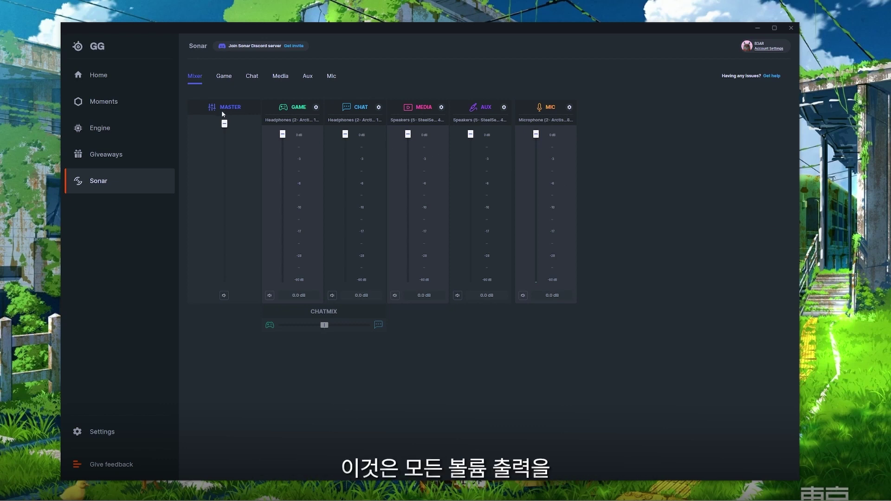
# Step: Lower the Master, Game and Chat faders, leaving Game at -5.0 dB and Chat at -9.5 dB
pyautogui.moveTo(224, 124)
pyautogui.mouseDown()
pyautogui.moveTo(224, 182)
pyautogui.moveTo(225, 123)
pyautogui.mouseUp()
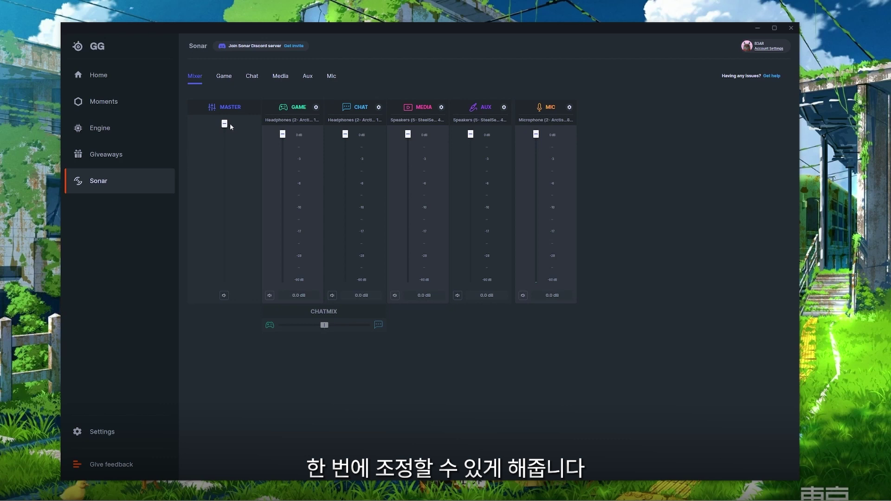
pyautogui.moveTo(285, 151); pyautogui.dragTo(288, 159)
pyautogui.moveTo(345, 135); pyautogui.dragTo(350, 159)
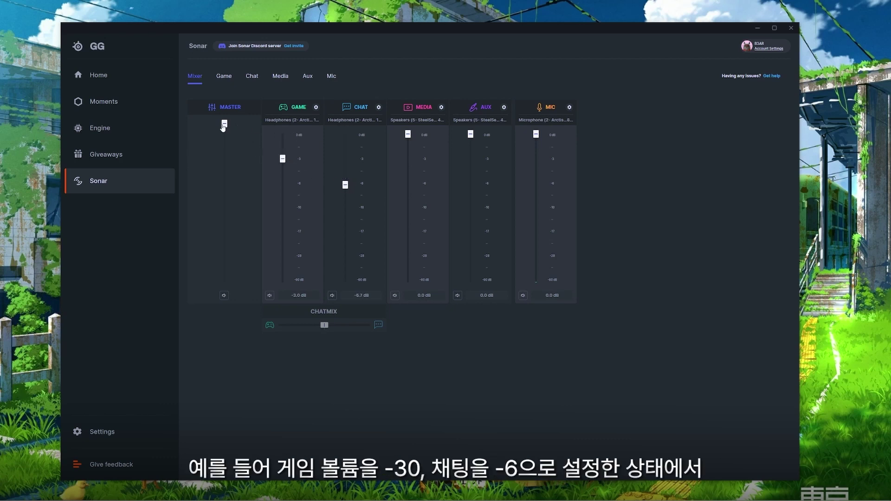
pyautogui.moveTo(225, 124); pyautogui.dragTo(230, 146)
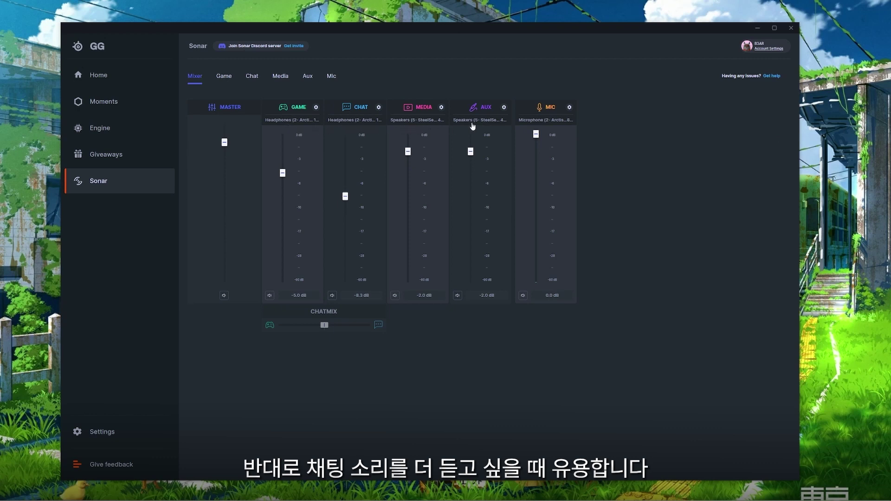
# Step: Review the Media and Aux playback devices, keeping the Arena 9 speakers for Aux
pyautogui.click(441, 107)
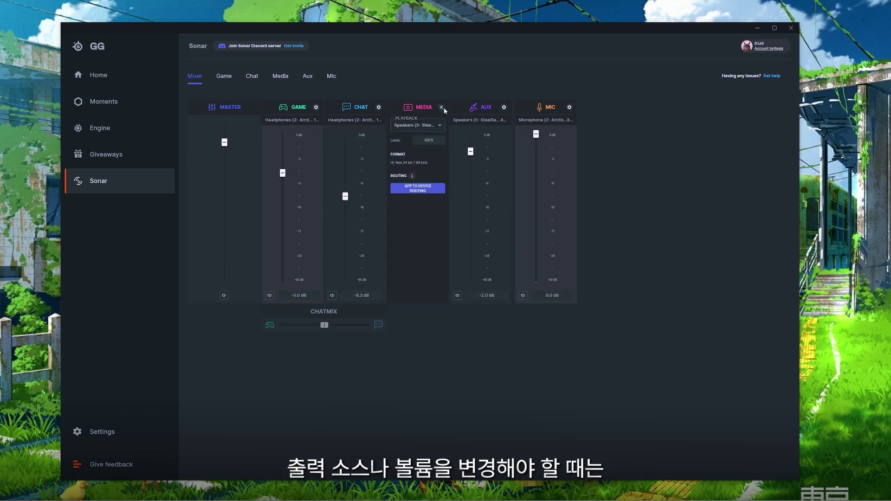
pyautogui.click(442, 107)
pyautogui.click(504, 107)
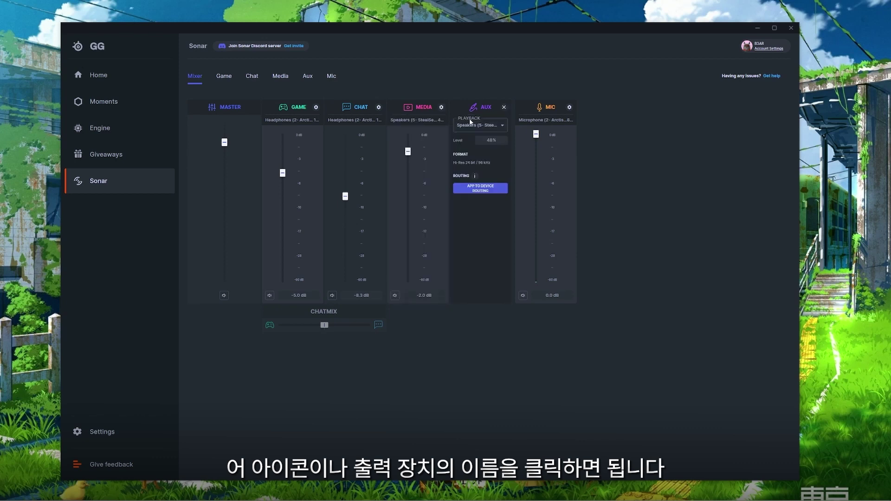
pyautogui.click(495, 128)
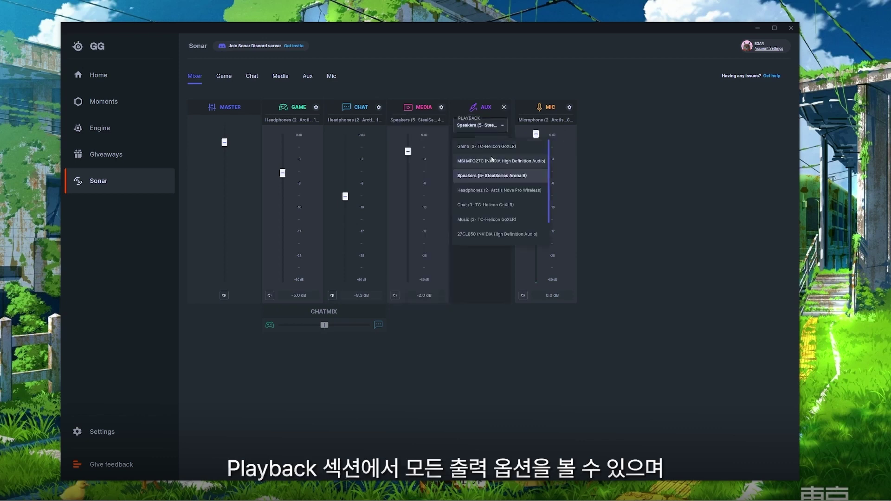
pyautogui.click(492, 175)
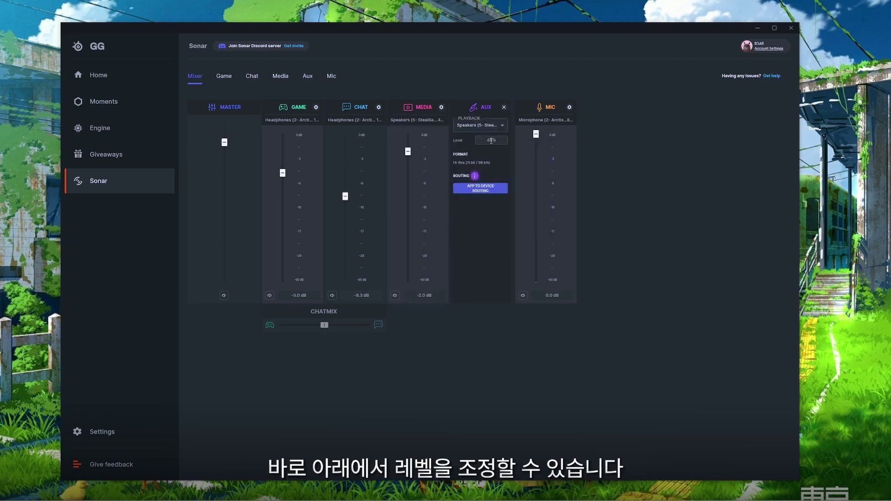
# Step: Open Windows' App volume and device preferences from the Media channel's App to Device Routing
pyautogui.click(754, 186)
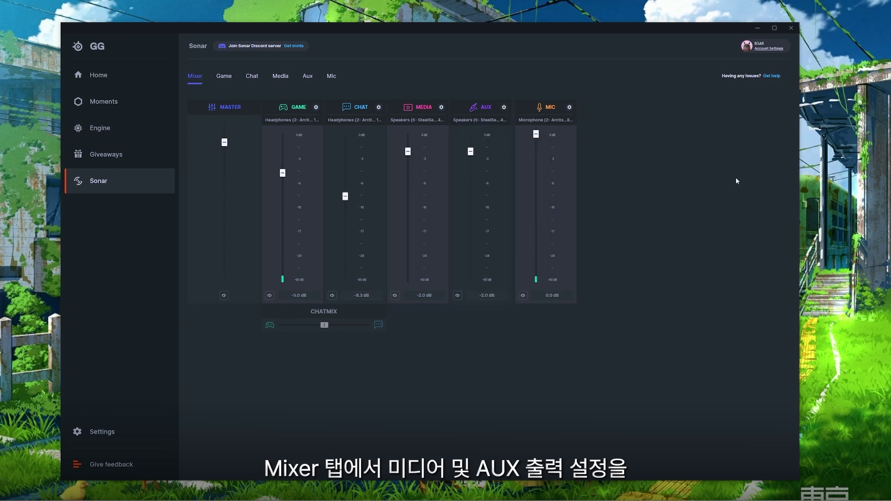
pyautogui.click(440, 108)
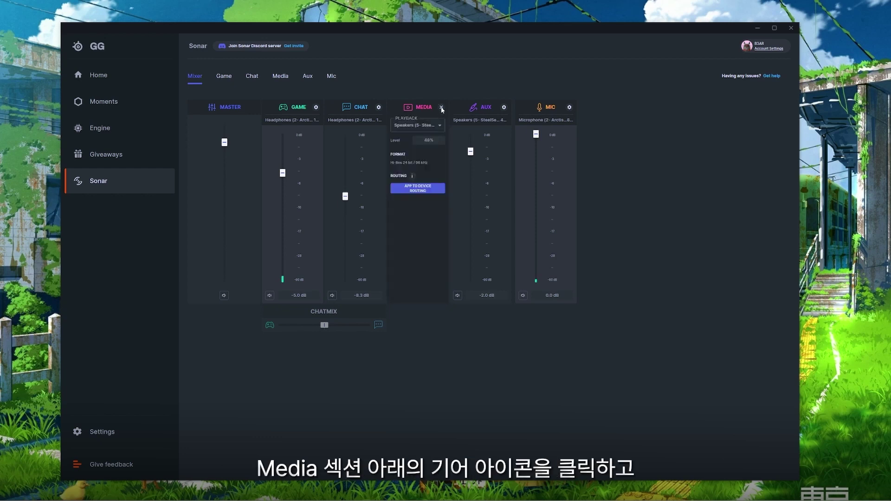
pyautogui.click(417, 188)
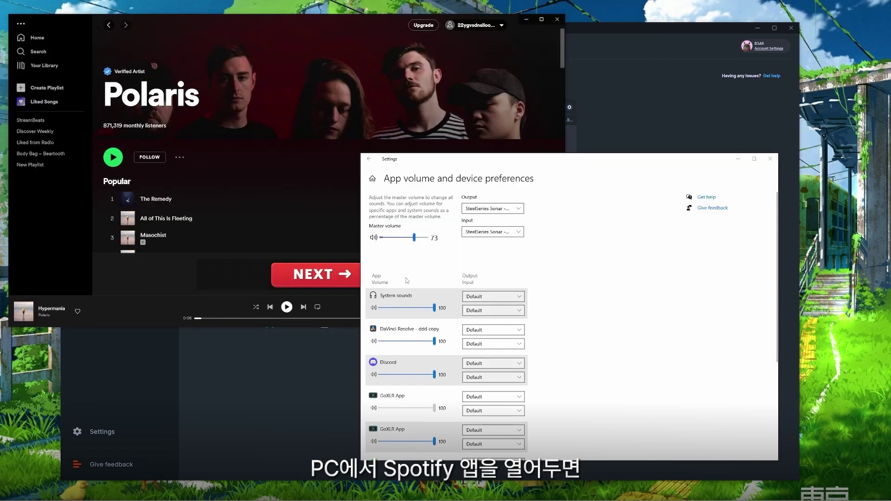
# Step: Start music playing in Spotify
pyautogui.scroll(-5, 406, 278)
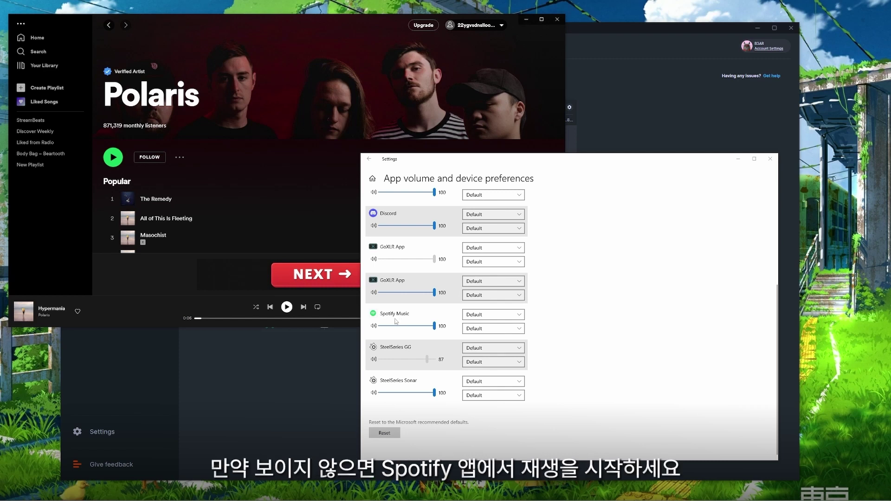
pyautogui.click(287, 308)
pyautogui.click(286, 307)
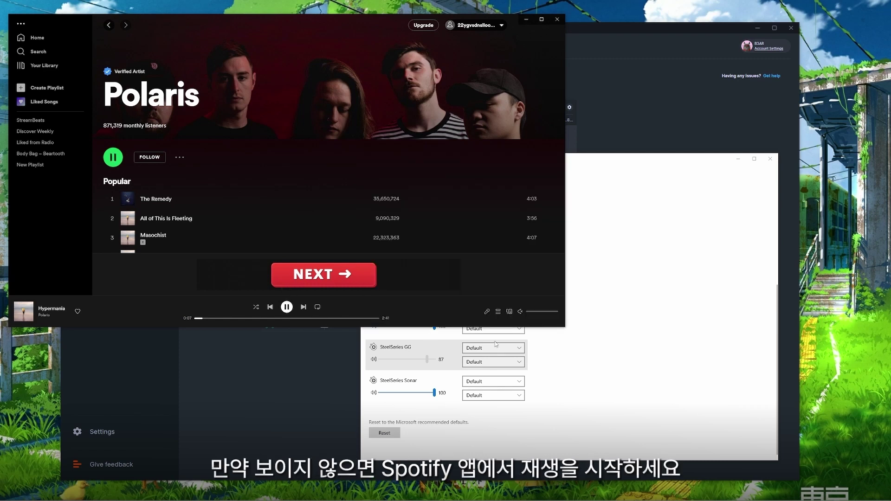
# Step: Route Spotify Music to SteelSeries Sonar - Media and lower GG's Media channel to -5.2 dB
pyautogui.click(626, 359)
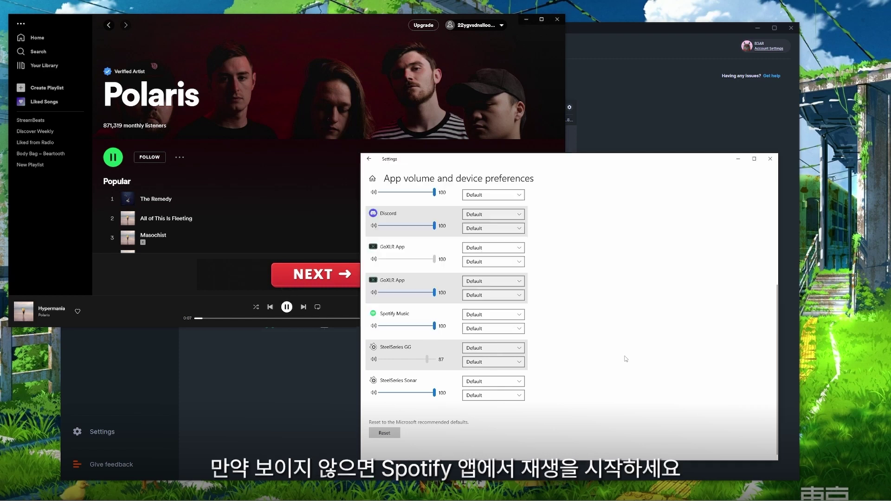
pyautogui.click(520, 315)
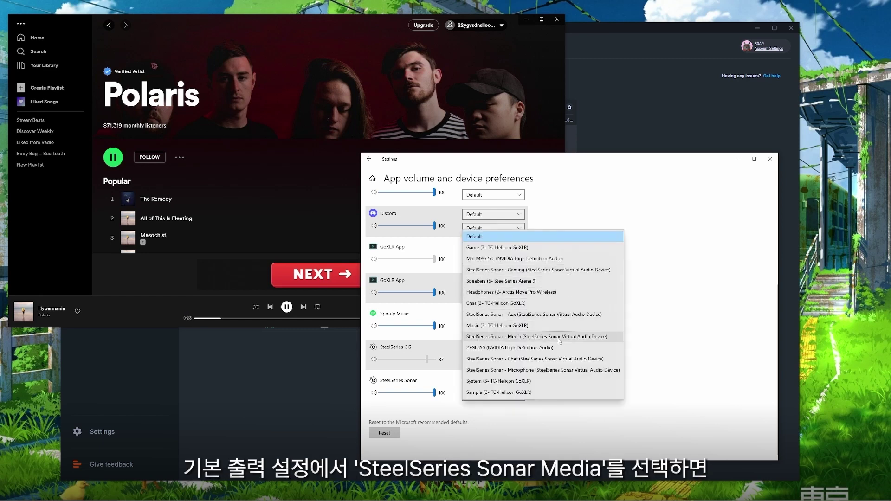
pyautogui.click(560, 336)
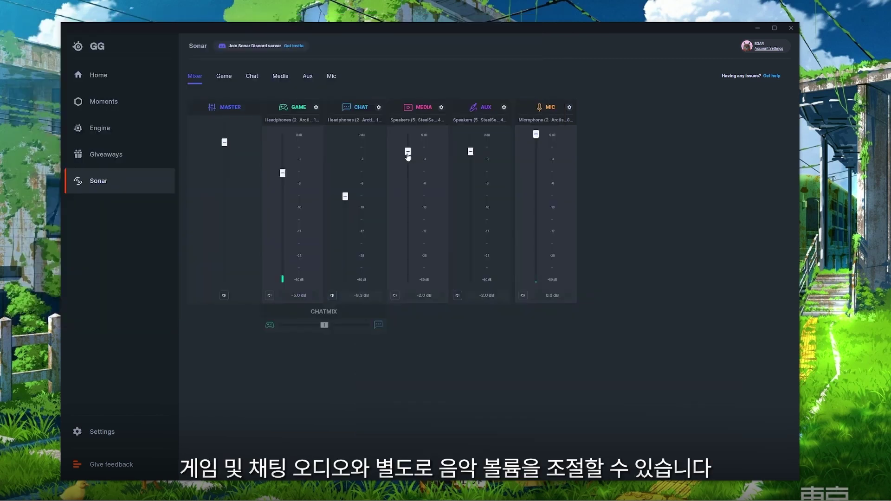
pyautogui.moveTo(407, 144); pyautogui.dragTo(407, 174)
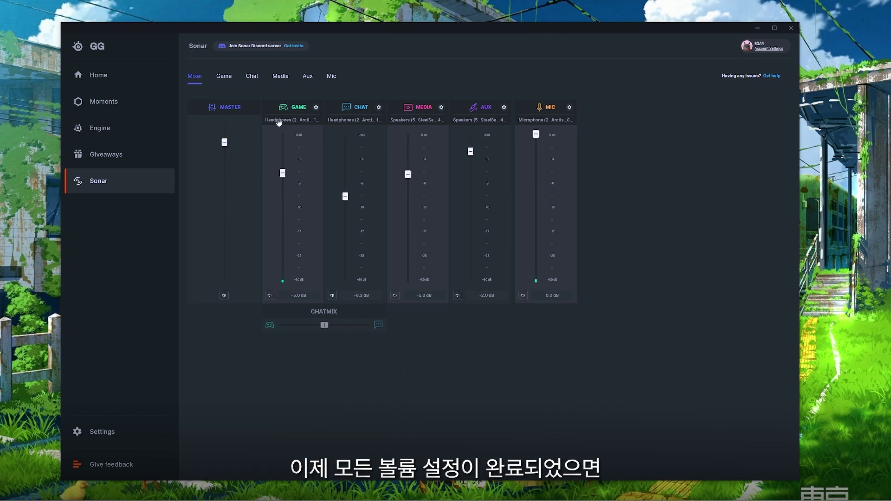
# Step: Switch to the Game tab, keeping the Default preset, and dismiss the Custom Game Presets prompt
pyautogui.click(223, 77)
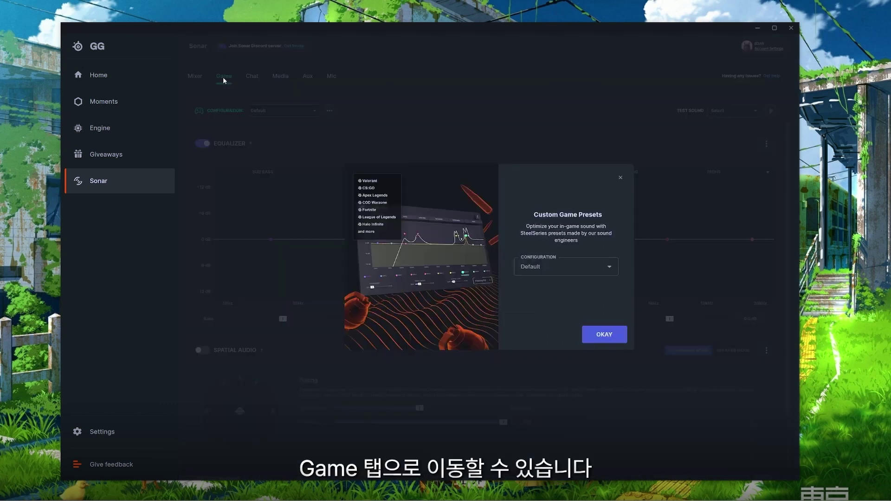
pyautogui.click(560, 271)
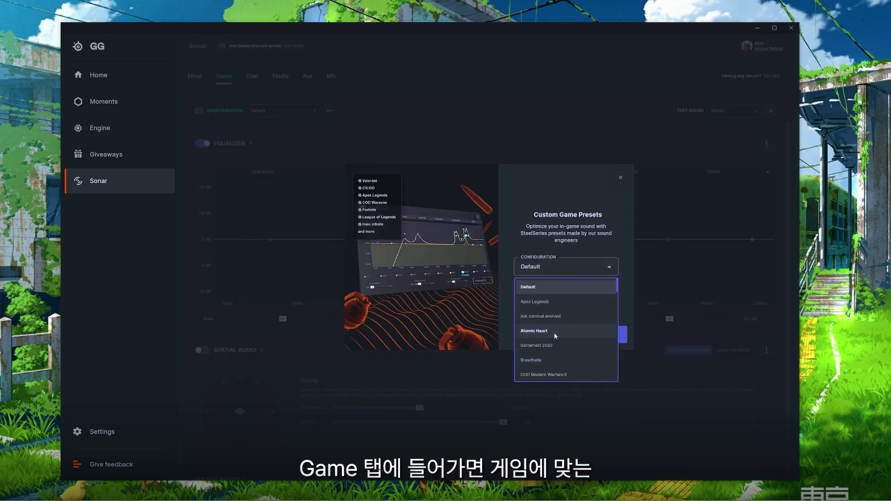
pyautogui.click(627, 263)
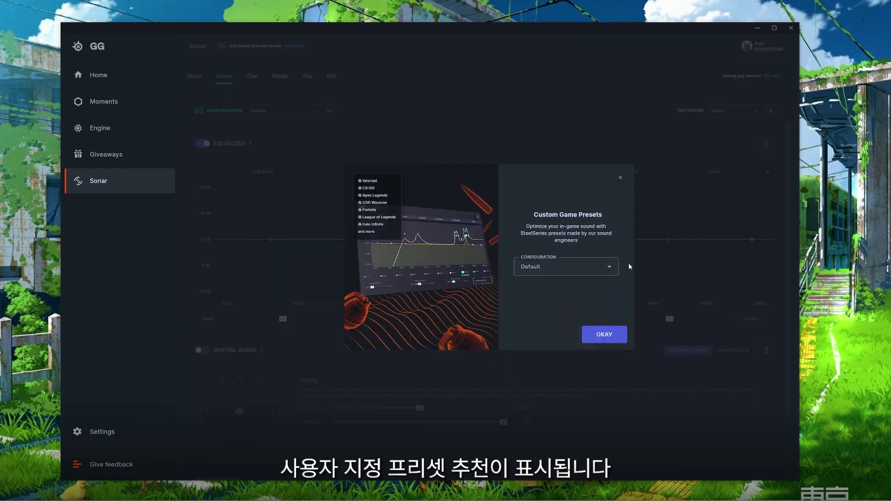
pyautogui.click(611, 335)
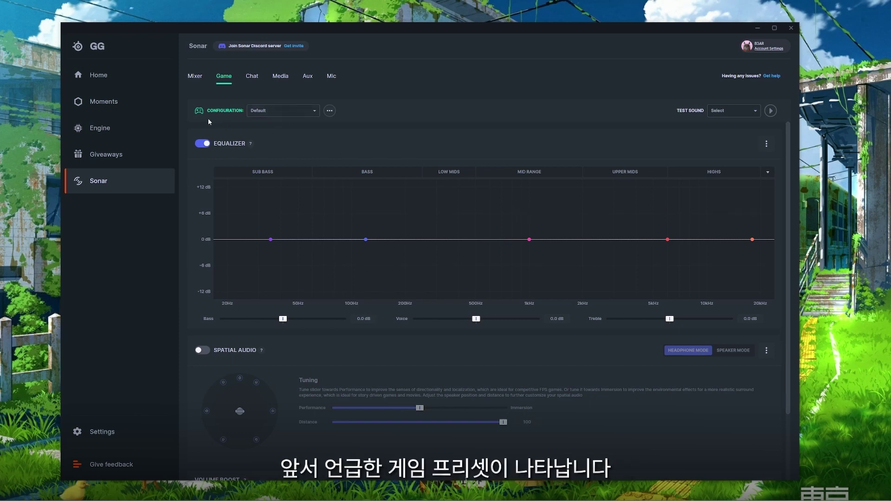
# Step: Show the list of game configurations in the Configuration dropdown
pyautogui.click(277, 112)
pyautogui.scroll(-5, 283, 152)
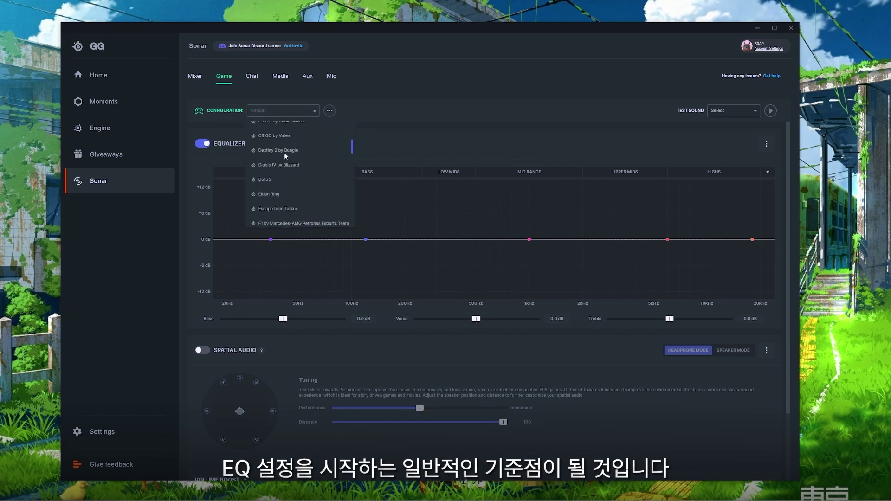
pyautogui.scroll(5, 285, 155)
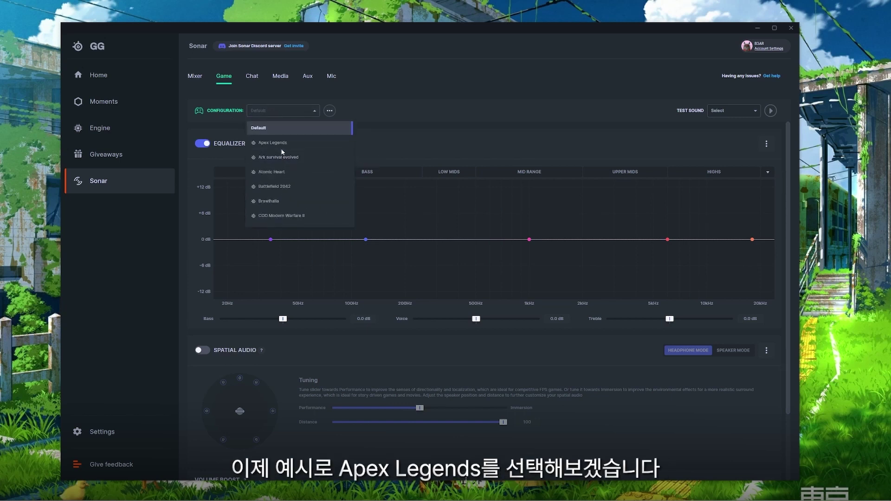
# Step: Load the Apex Legends configuration and apply its Immersion, Footsteps, Knock and Heal band labels
pyautogui.click(284, 139)
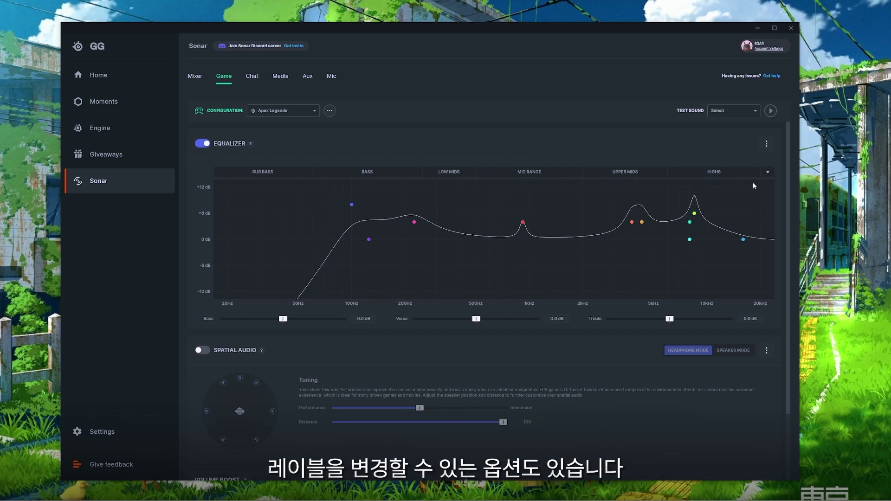
pyautogui.click(767, 174)
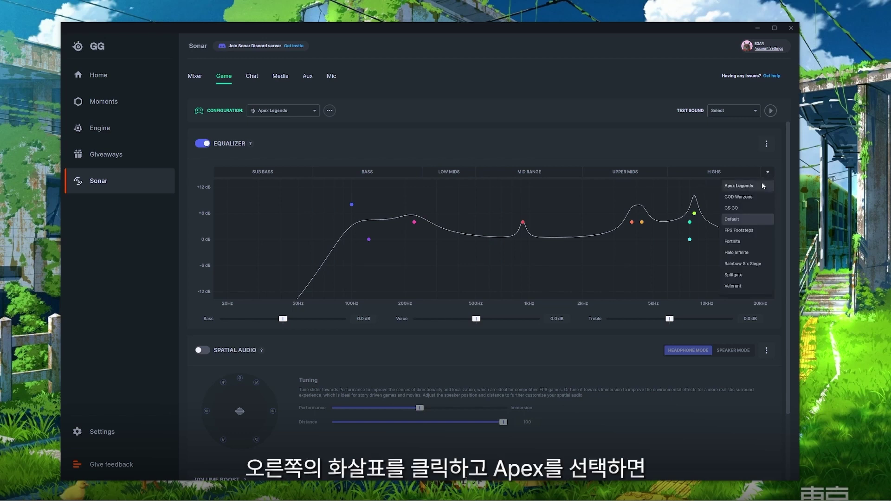
pyautogui.click(762, 182)
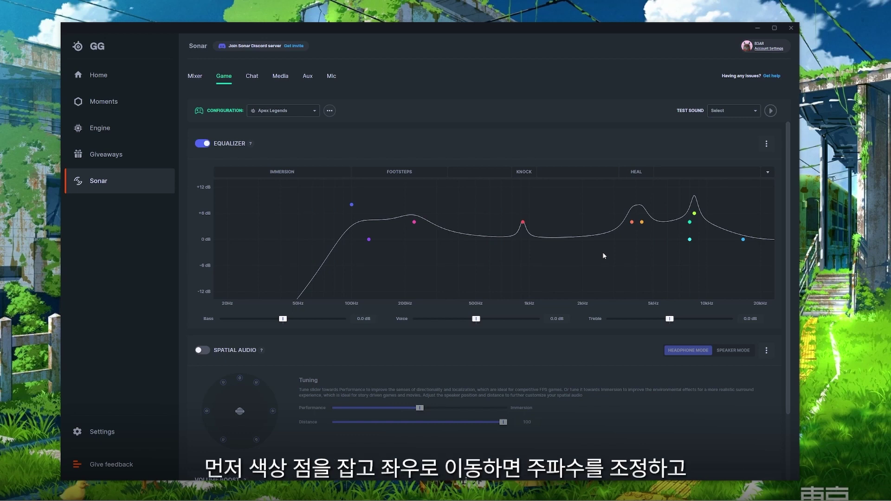
# Step: Move the purple EQ peak to 74.2 Hz at 7.7 dB, editing its Freq and Q fields
pyautogui.moveTo(351, 204)
pyautogui.mouseDown()
pyautogui.moveTo(305, 233)
pyautogui.moveTo(297, 222)
pyautogui.moveTo(321, 217)
pyautogui.moveTo(323, 200)
pyautogui.moveTo(328, 228)
pyautogui.moveTo(329, 207)
pyautogui.moveTo(366, 207)
pyautogui.moveTo(344, 206)
pyautogui.mouseUp()
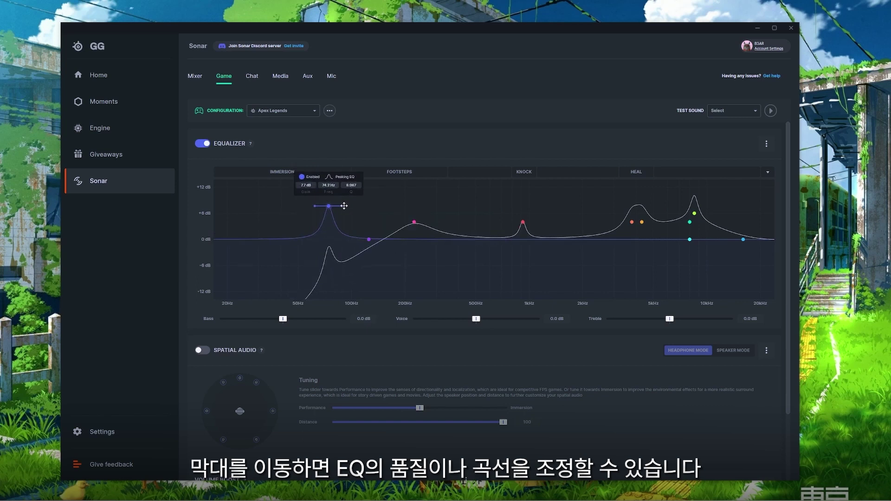
pyautogui.click(334, 186)
pyautogui.click(344, 186)
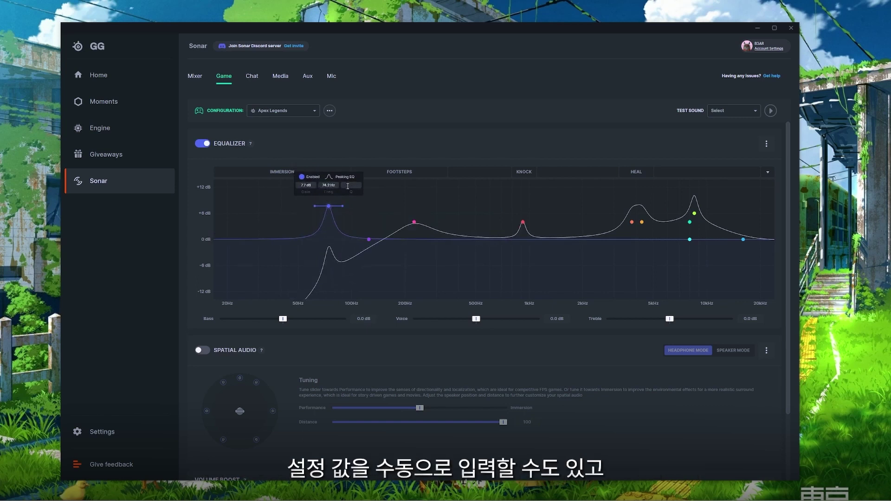
# Step: Set Bass to 6.2 dB, Voice to -3.8 dB and Treble to 6.5 dB
pyautogui.moveTo(283, 319); pyautogui.dragTo(314, 320)
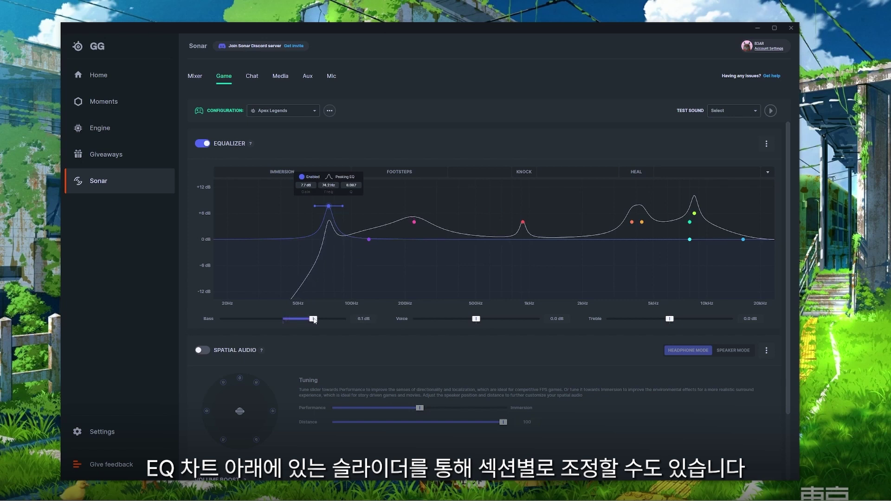
pyautogui.moveTo(476, 320); pyautogui.dragTo(457, 320)
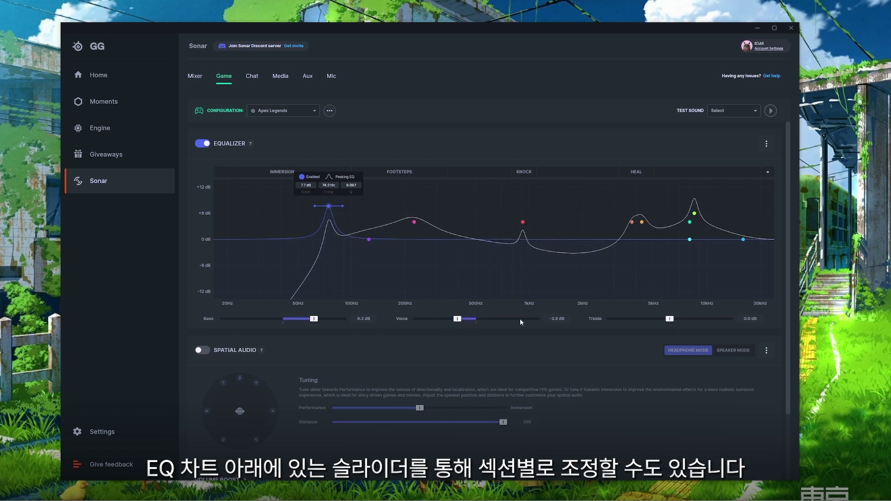
pyautogui.moveTo(669, 318); pyautogui.dragTo(692, 322)
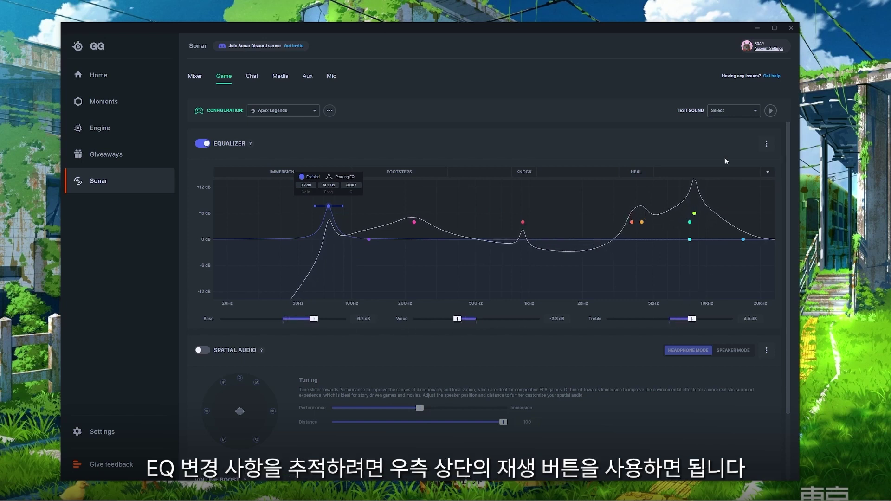
pyautogui.click(757, 112)
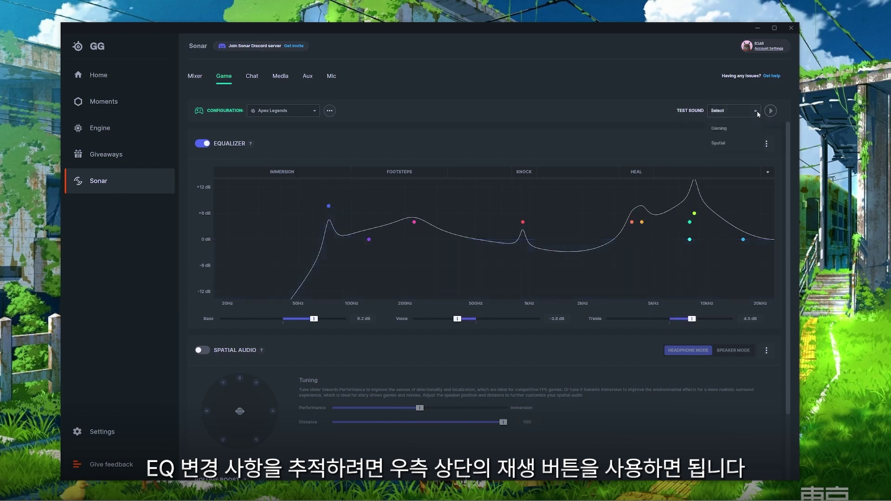
# Step: Use Gaming as the test sound and delete the 100 Hz EQ point
pyautogui.click(744, 135)
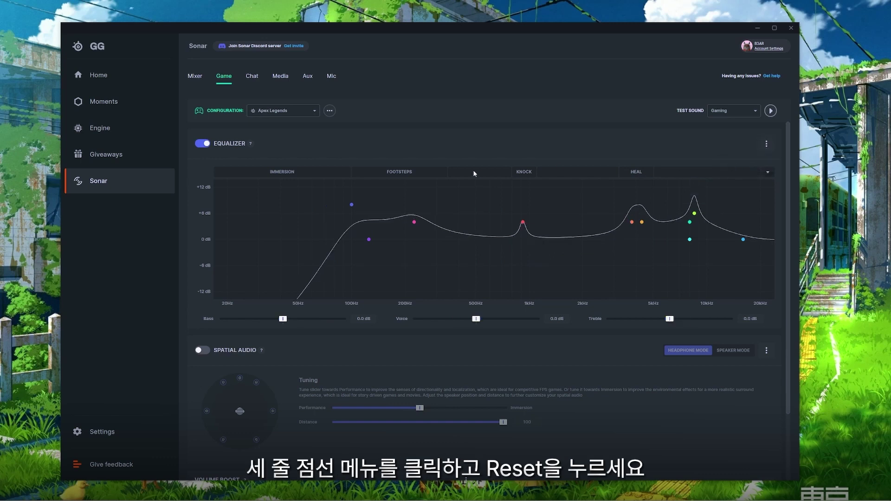
pyautogui.rightClick(351, 205)
pyautogui.click(335, 228)
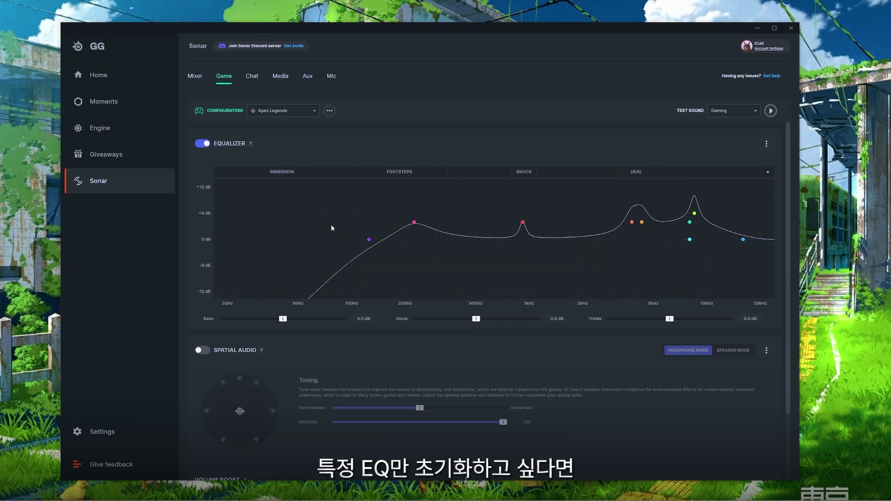
# Step: Reset the purple EQ node to its preset value and switch on Spatial Audio
pyautogui.moveTo(369, 239); pyautogui.dragTo(333, 243)
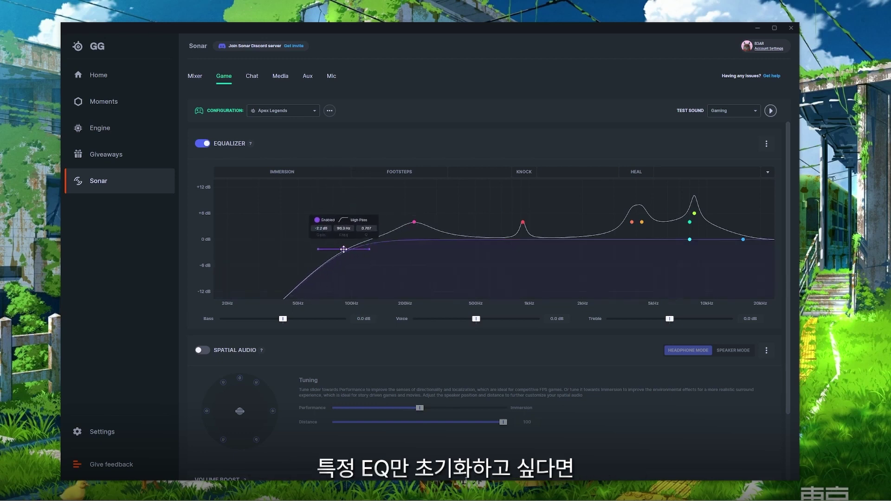
pyautogui.click(325, 207)
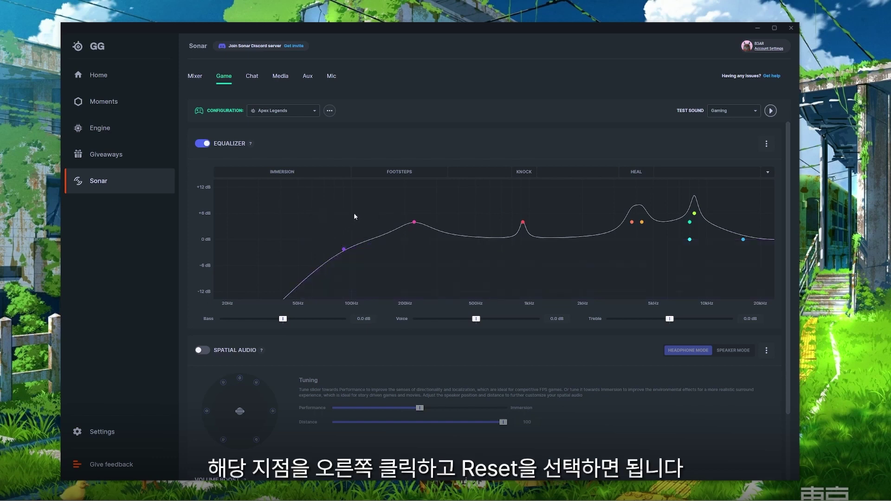
pyautogui.click(343, 248)
pyautogui.rightClick(343, 248)
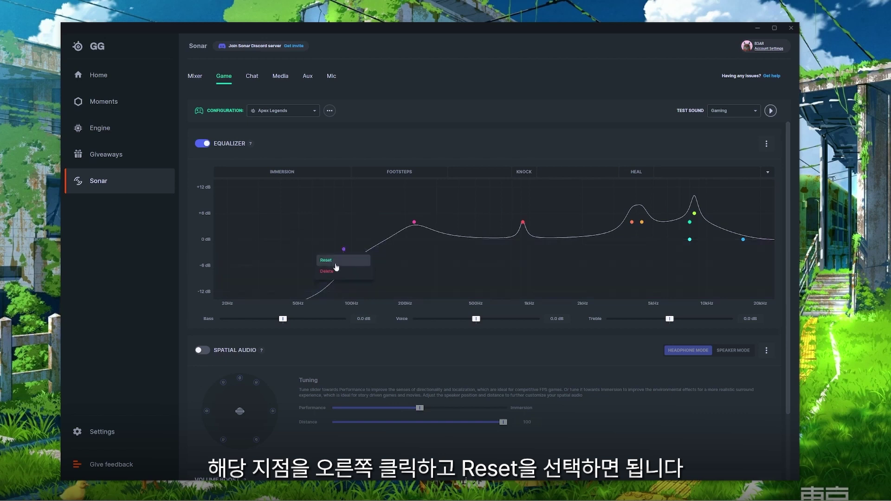
pyautogui.click(336, 267)
pyautogui.scroll(-2, 347, 302)
pyautogui.click(204, 269)
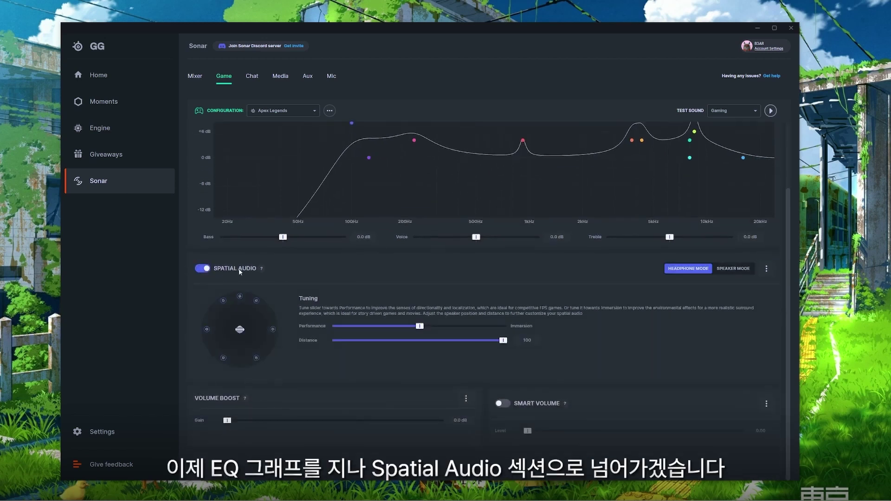
# Step: Move the Game spatial Tuning slider fully toward Immersion and shorten Distance to 84
pyautogui.click(419, 327)
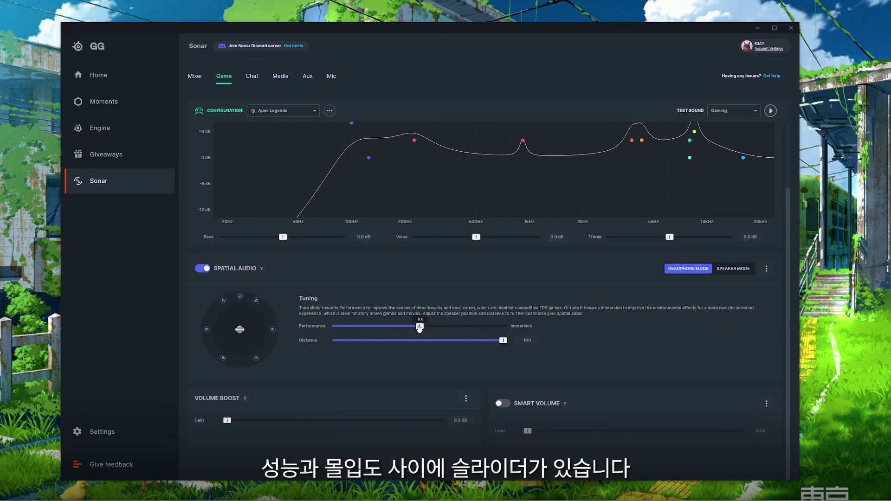
pyautogui.moveTo(419, 327); pyautogui.dragTo(328, 333)
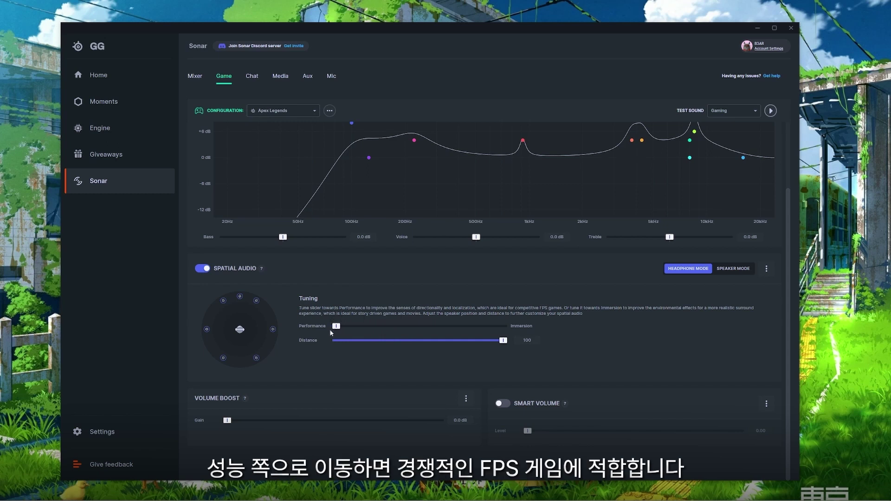
pyautogui.moveTo(335, 326); pyautogui.dragTo(522, 330)
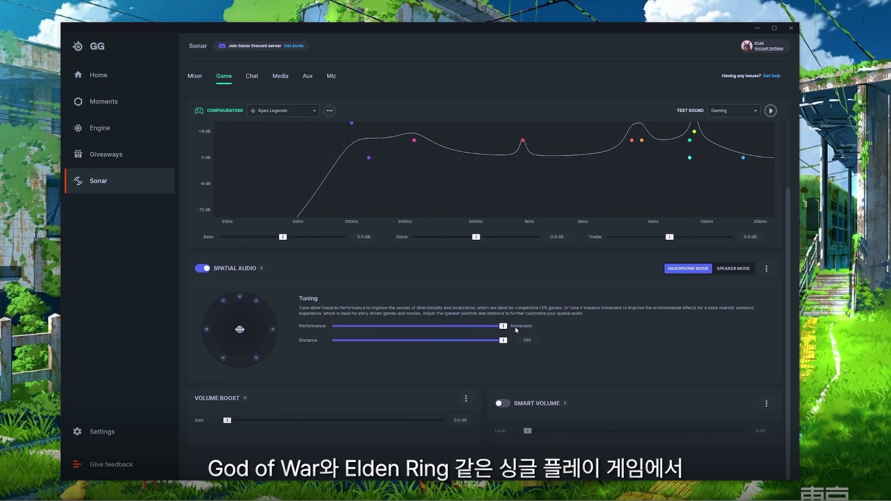
pyautogui.moveTo(505, 343)
pyautogui.moveTo(504, 343)
pyautogui.mouseDown()
pyautogui.moveTo(314, 352)
pyautogui.moveTo(478, 359)
pyautogui.mouseUp()
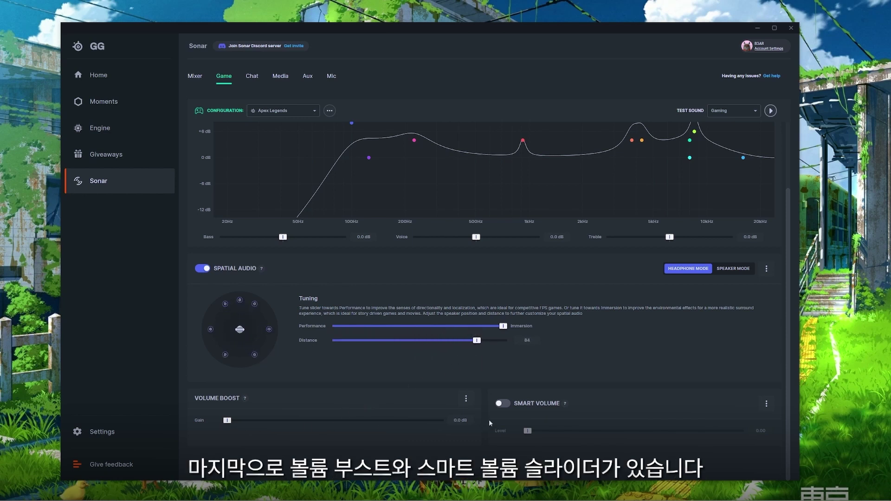
# Step: Switch Smart Volume on at level 0.50 and raise Game Volume Boost gain to 5.5 dB
pyautogui.click(502, 403)
pyautogui.moveTo(234, 424); pyautogui.dragTo(293, 424)
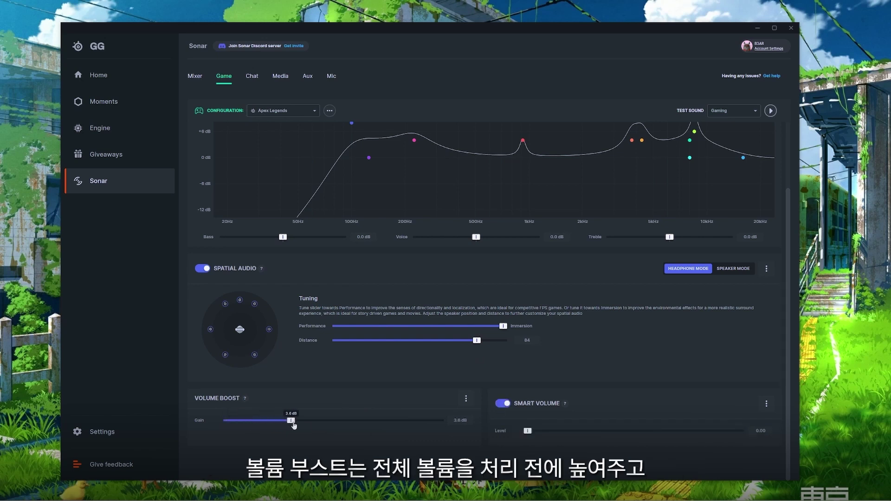
pyautogui.moveTo(532, 434); pyautogui.dragTo(638, 436)
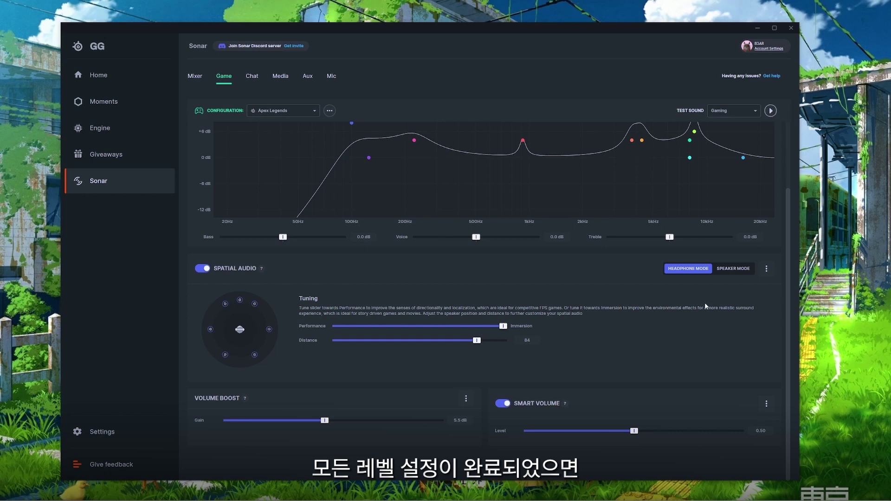
pyautogui.scroll(2, 705, 306)
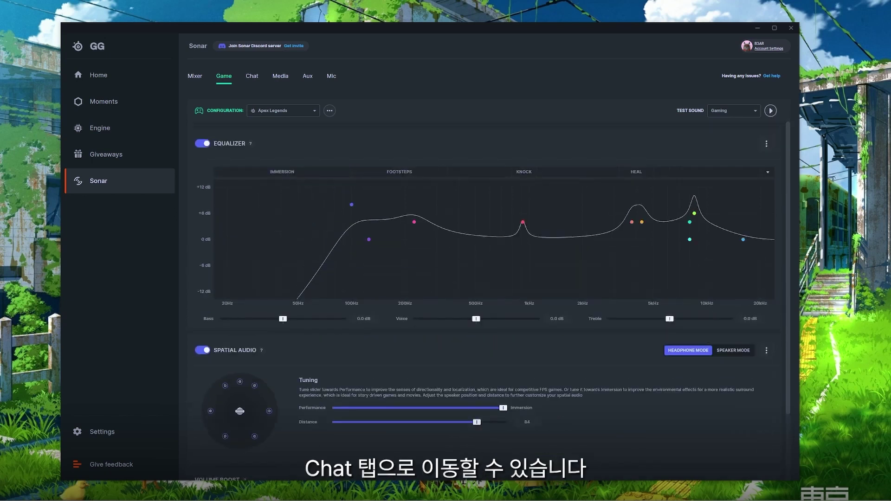
# Step: On the Chat tab, preview the Broadcast preset, then keep Default and confirm with OKAY
pyautogui.click(252, 76)
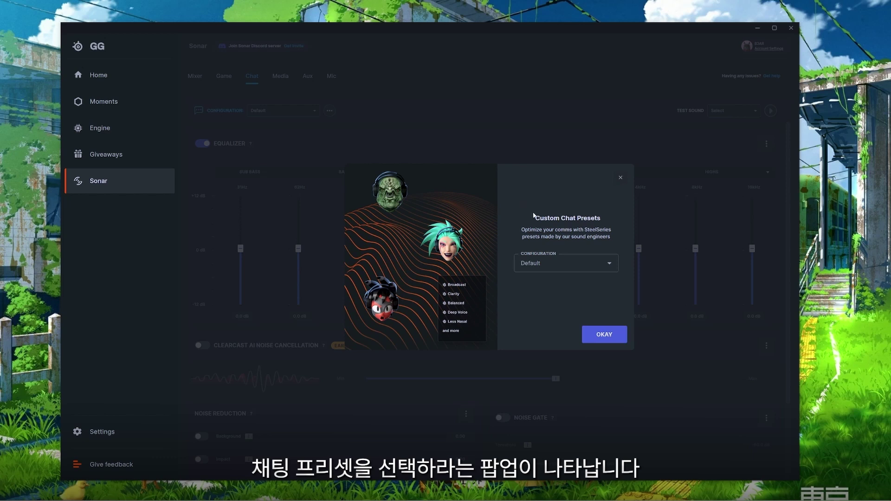
pyautogui.click(559, 266)
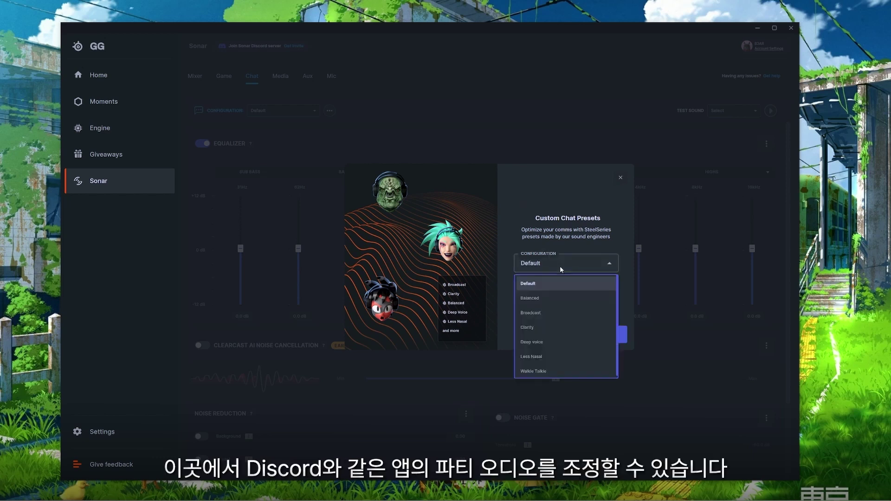
pyautogui.click(561, 321)
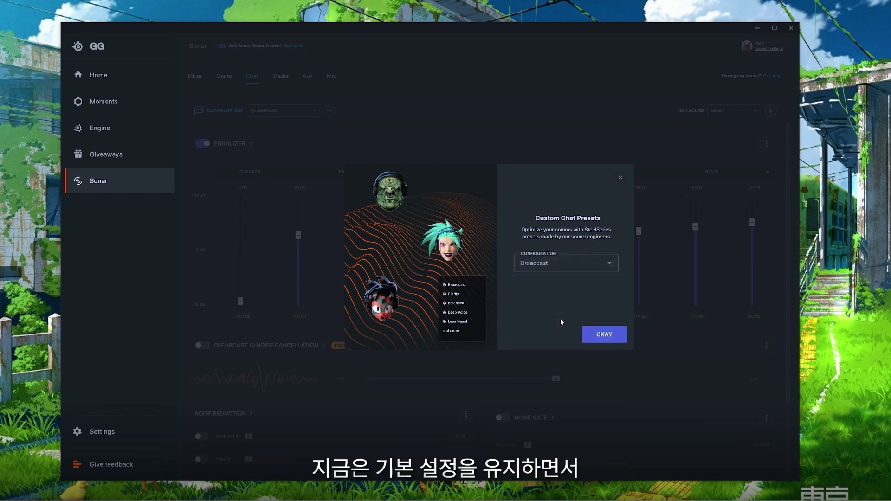
pyautogui.click(562, 269)
pyautogui.click(552, 282)
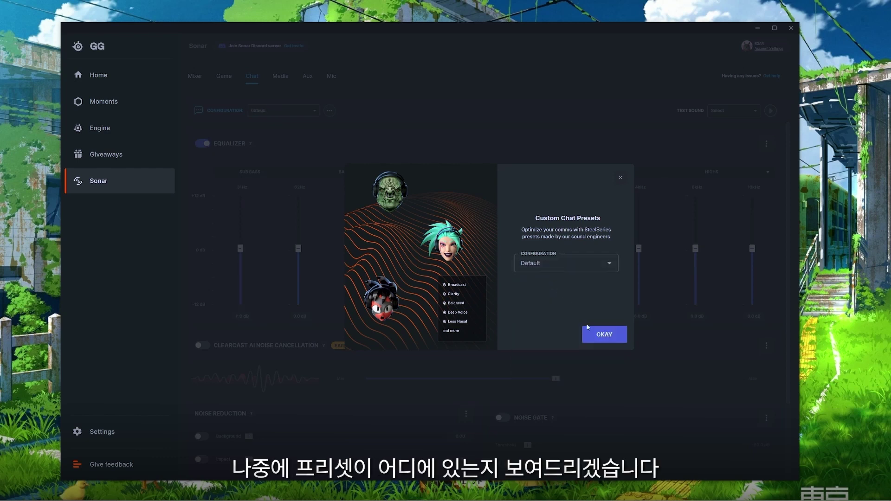
pyautogui.click(590, 332)
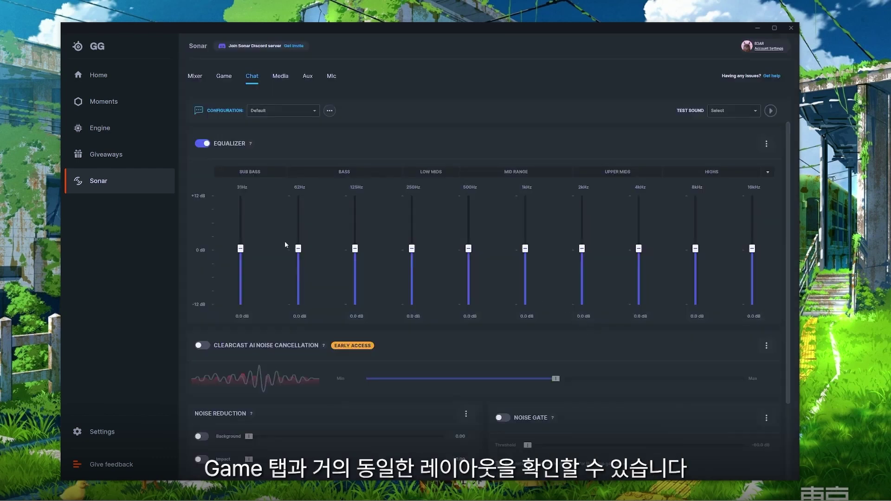
# Step: Try the Broadcast and Clarity chat presets, then settle on Balanced
pyautogui.scroll(-2, 217, 241)
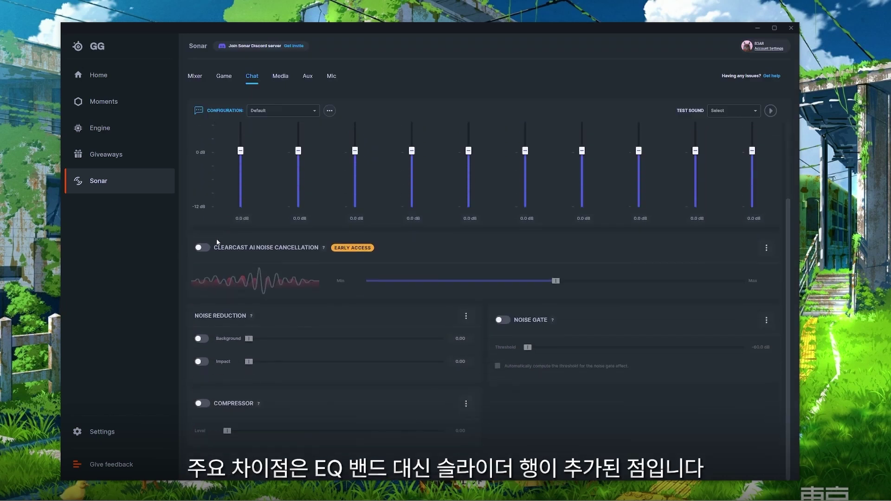
pyautogui.scroll(2, 217, 241)
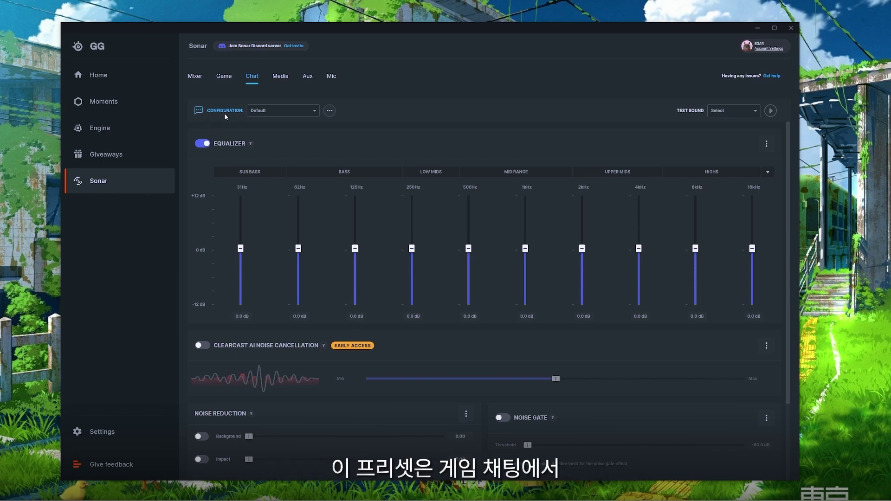
pyautogui.click(299, 113)
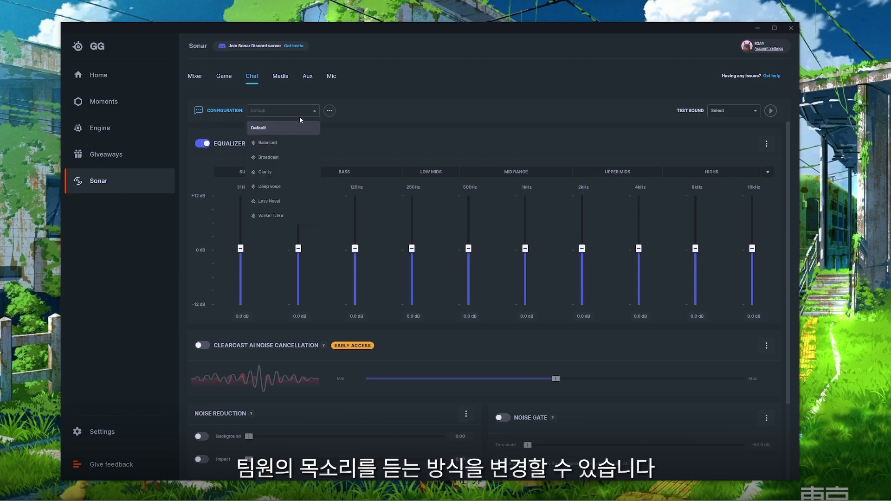
pyautogui.click(296, 162)
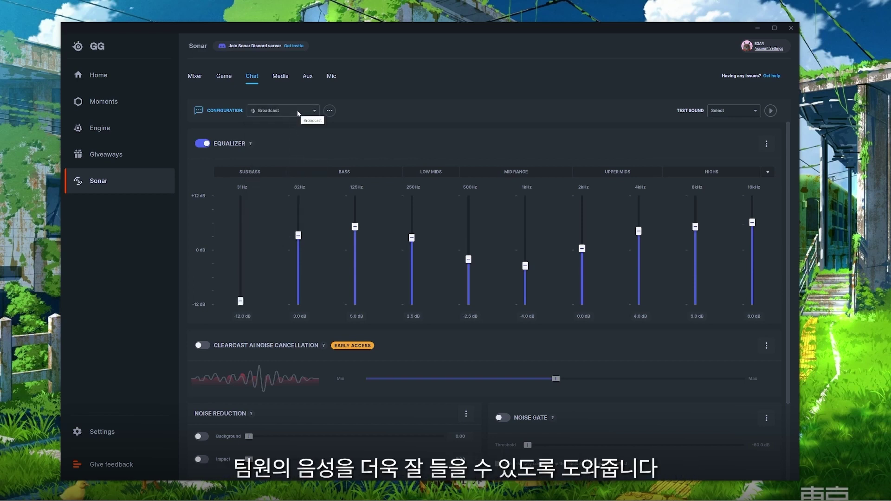
pyautogui.click(297, 111)
pyautogui.click(293, 173)
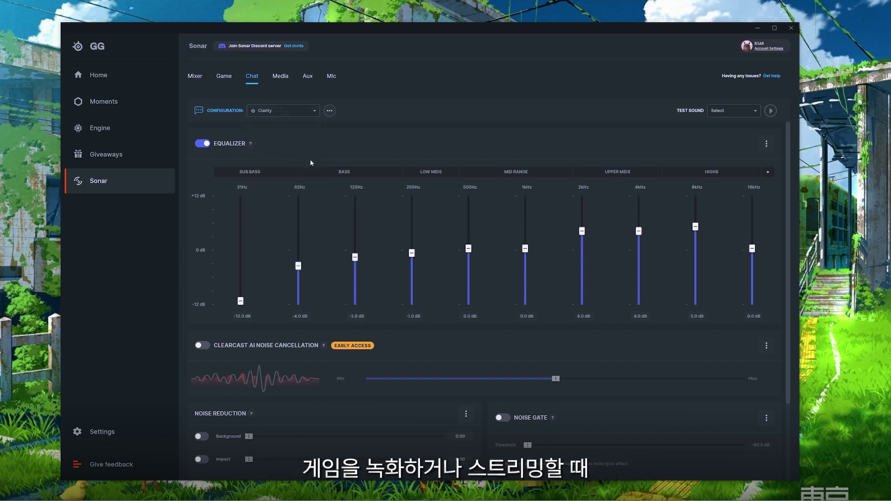
pyautogui.click(301, 112)
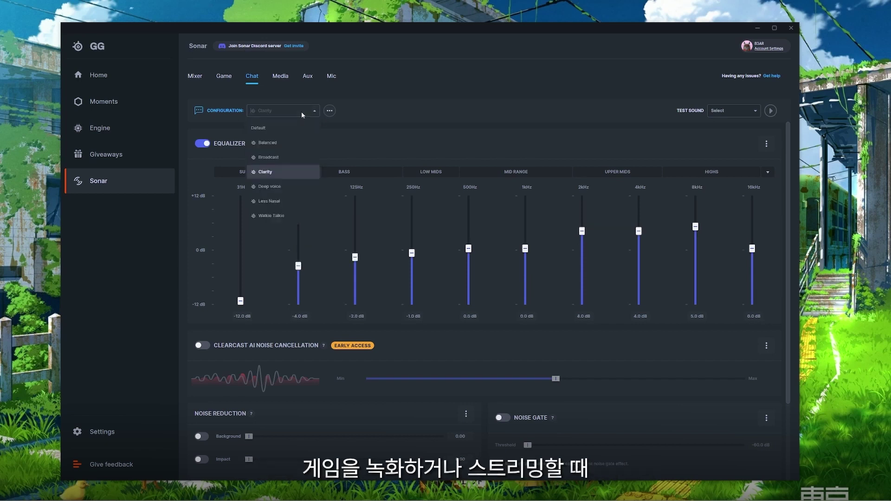
pyautogui.click(302, 141)
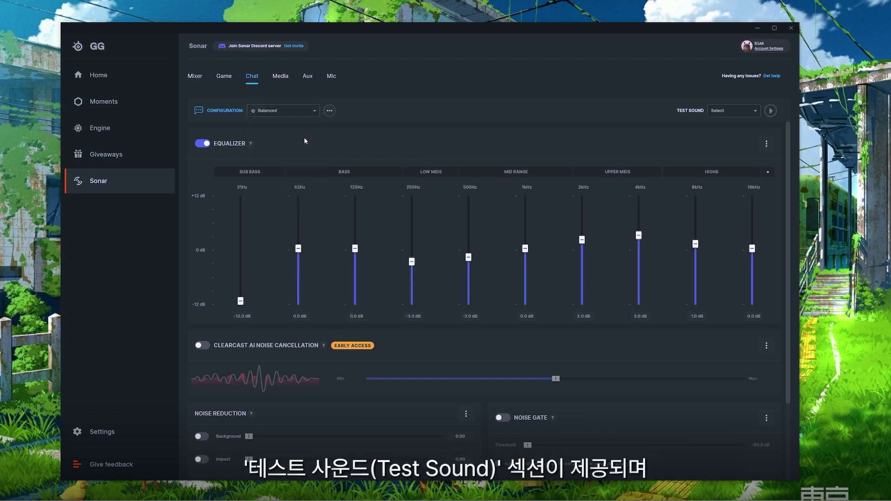
# Step: Play the Communication test sound and raise 125Hz to 4.5 dB and 500Hz to 1.4 dB
pyautogui.click(760, 110)
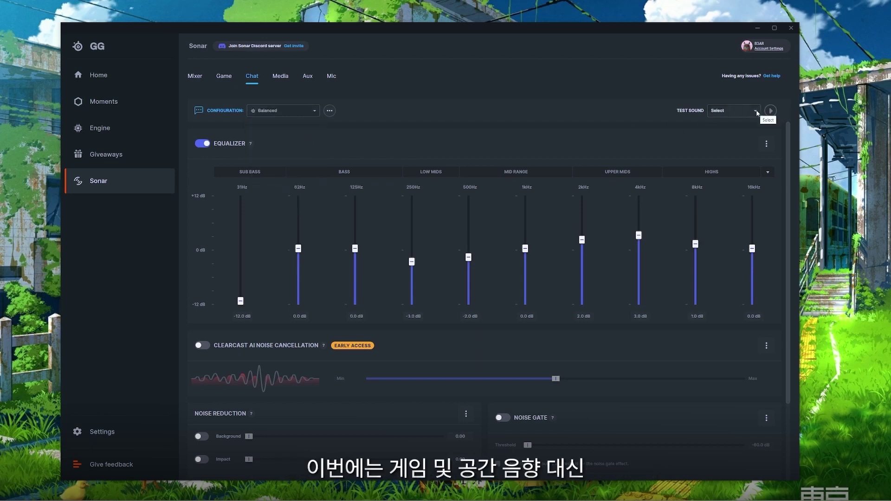
pyautogui.click(753, 130)
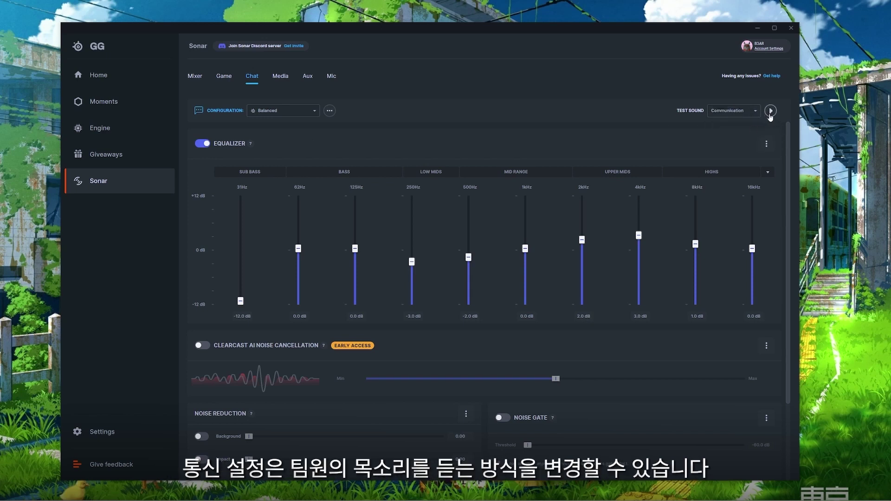
pyautogui.click(770, 116)
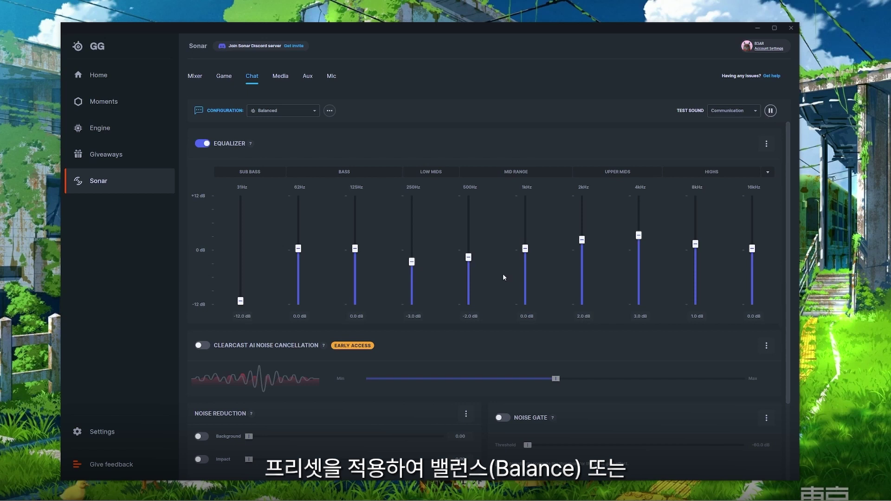
pyautogui.moveTo(358, 248); pyautogui.dragTo(354, 224)
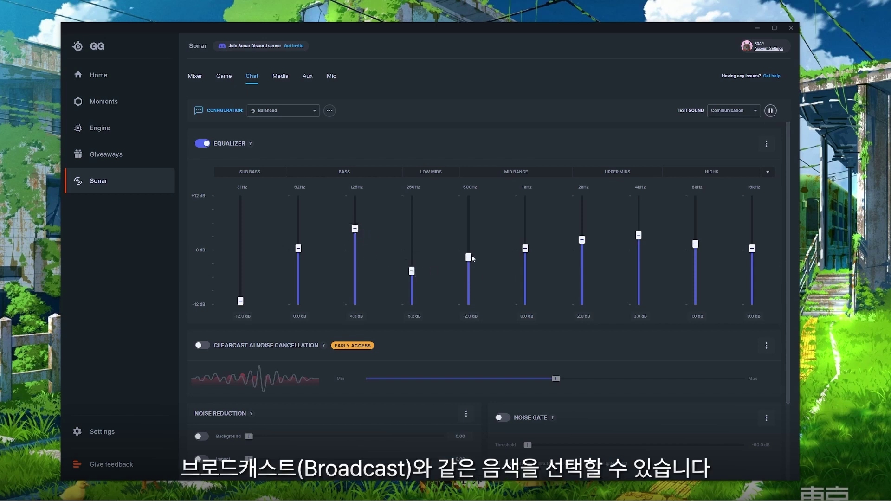
pyautogui.moveTo(473, 257); pyautogui.dragTo(468, 242)
# Step: Switch to the second Communication test sound and play it
pyautogui.click(733, 110)
pyautogui.click(733, 144)
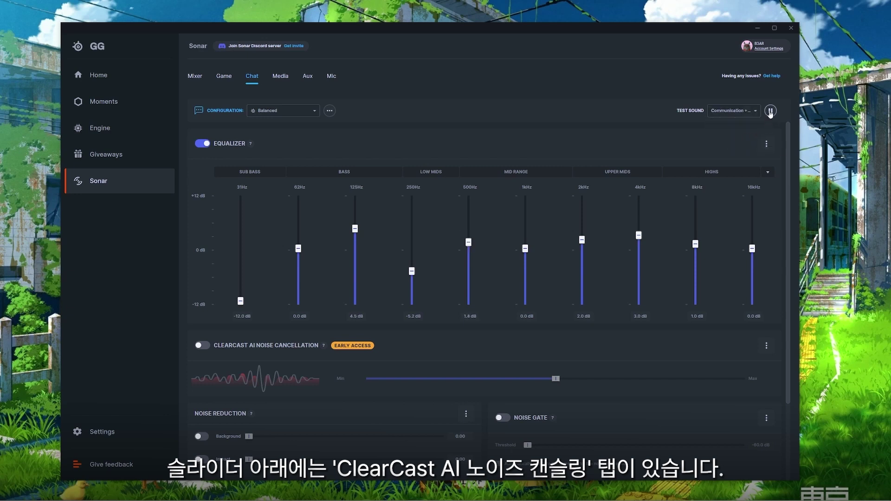
pyautogui.click(770, 111)
# Step: Enable ClearCast AI noise cancellation near maximum strength and stop the Communication test sound
pyautogui.click(201, 346)
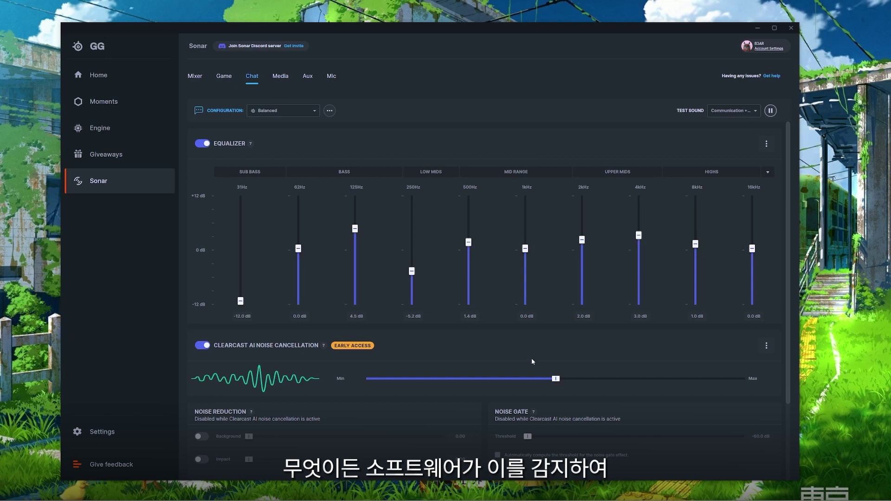
pyautogui.moveTo(556, 379); pyautogui.dragTo(495, 385)
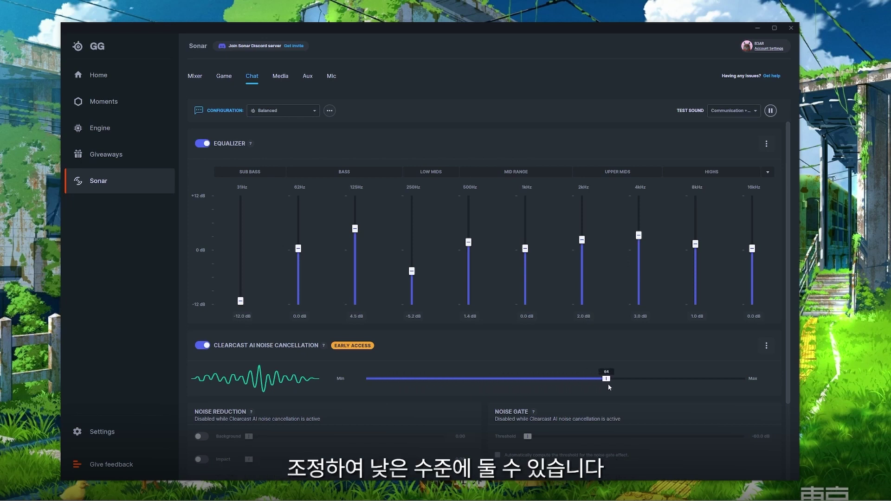
pyautogui.moveTo(656, 387); pyautogui.dragTo(709, 387)
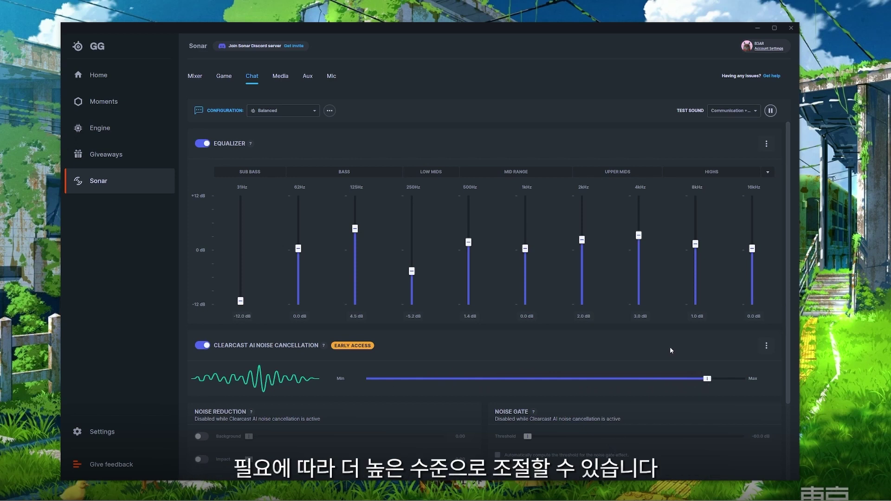
pyautogui.click(770, 111)
# Step: Turn ClearCast off and enable Impact noise reduction at 0.33 and Background at 0.51
pyautogui.scroll(-2, 492, 346)
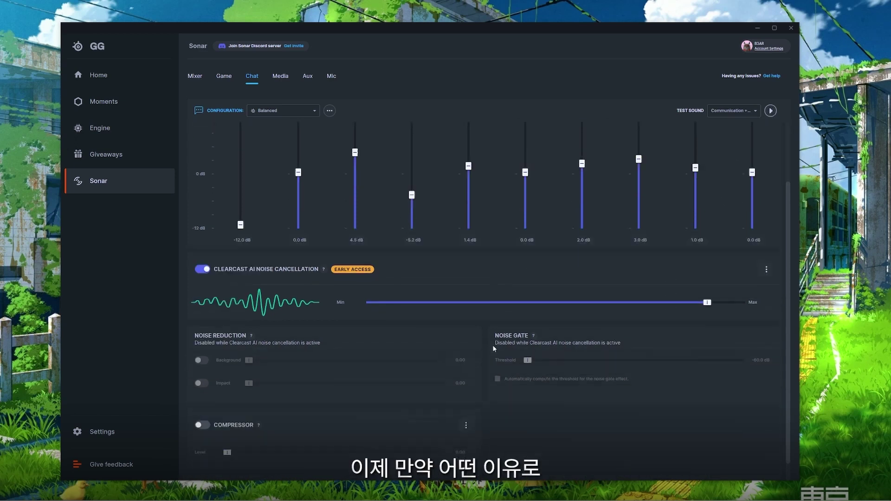
pyautogui.scroll(-1, 493, 347)
pyautogui.click(203, 247)
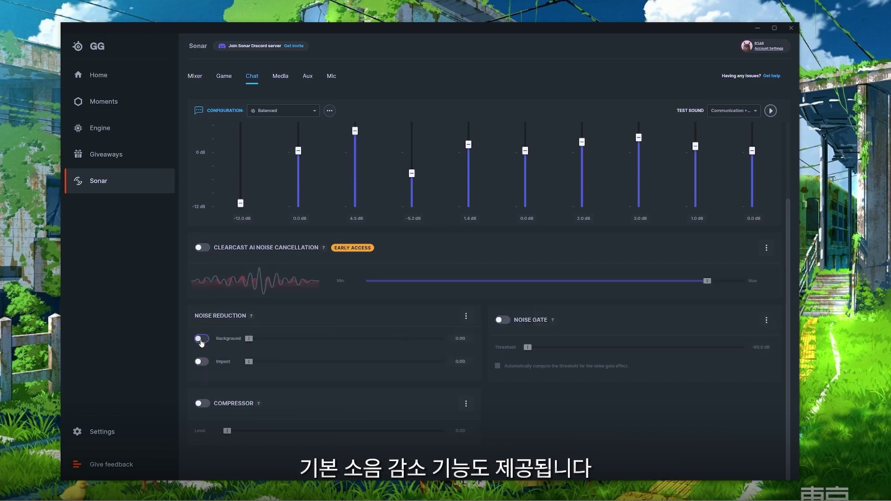
pyautogui.click(201, 339)
pyautogui.click(201, 361)
pyautogui.moveTo(250, 363); pyautogui.dragTo(312, 362)
pyautogui.moveTo(249, 338); pyautogui.dragTo(347, 339)
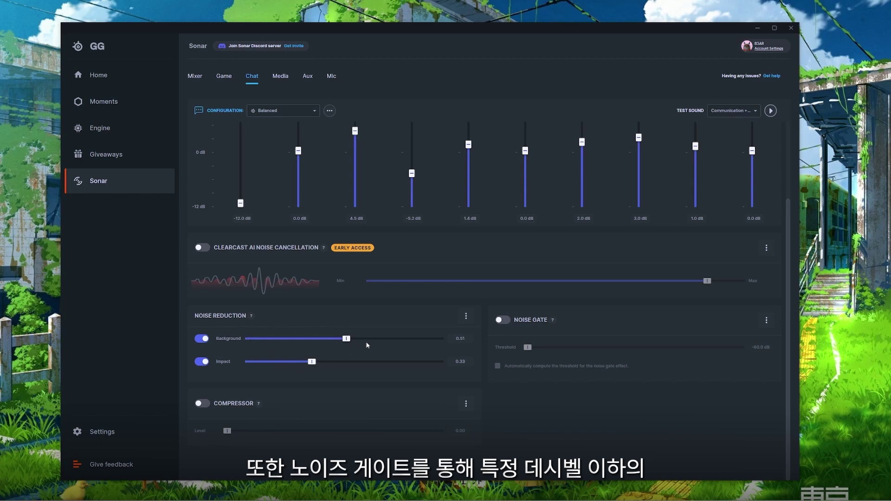
# Step: Turn on the Noise Gate at -47.6 dB and the Compressor at level 0.30
pyautogui.click(505, 320)
pyautogui.moveTo(528, 347); pyautogui.dragTo(580, 347)
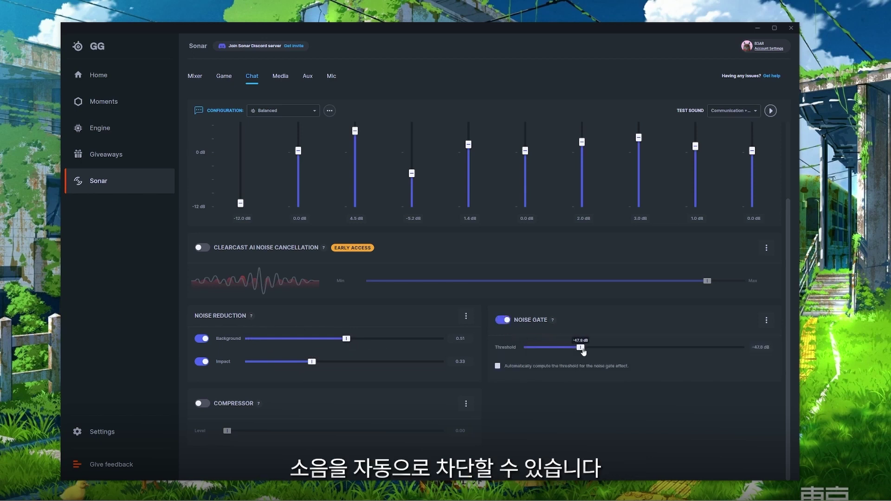
pyautogui.click(201, 403)
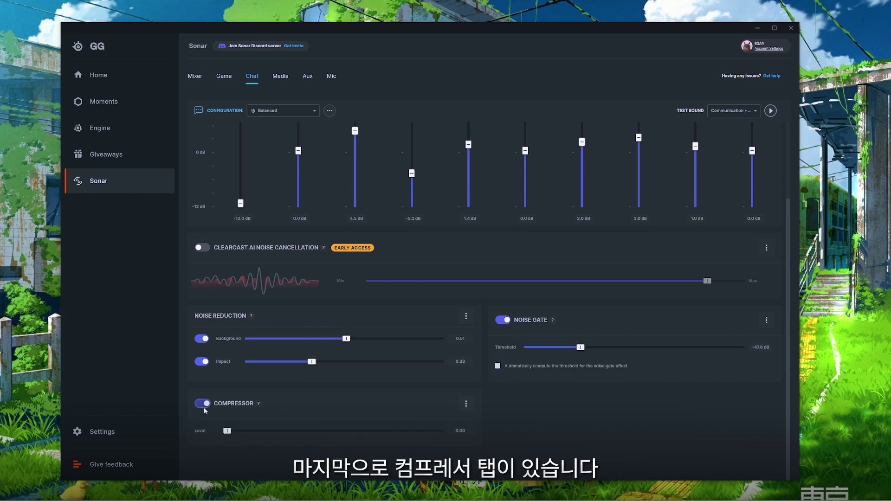
pyautogui.moveTo(227, 432); pyautogui.dragTo(293, 438)
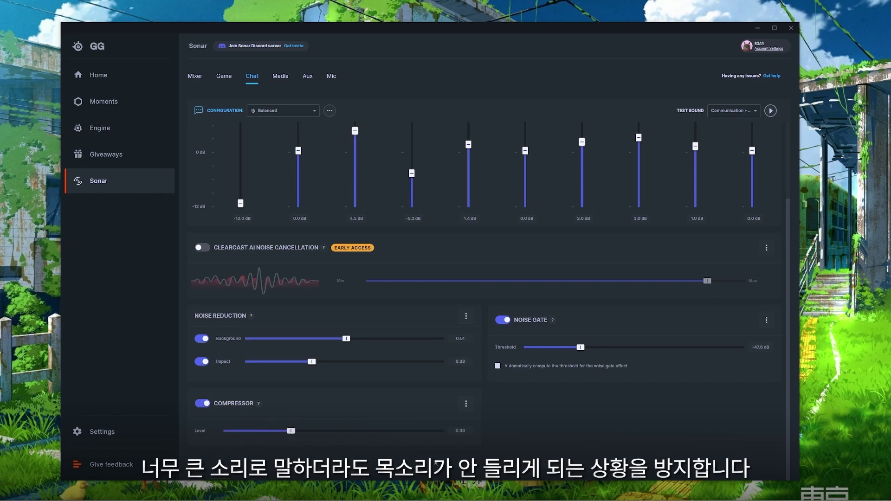
pyautogui.scroll(2, 435, 464)
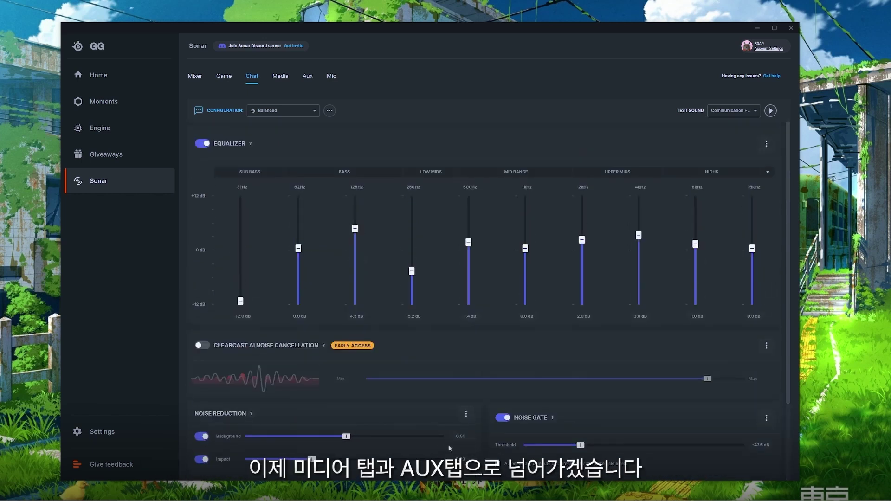
# Step: Apply the Music: Deep Bass preset to the Media tab
pyautogui.click(282, 75)
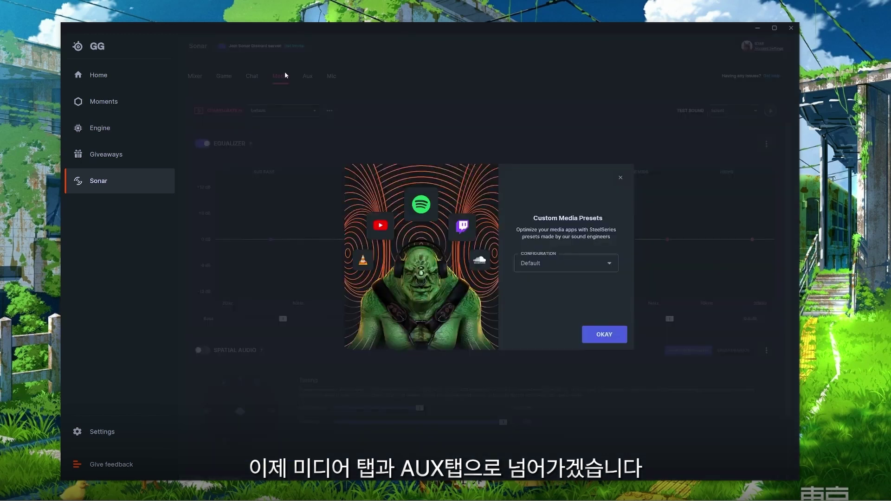
pyautogui.click(565, 270)
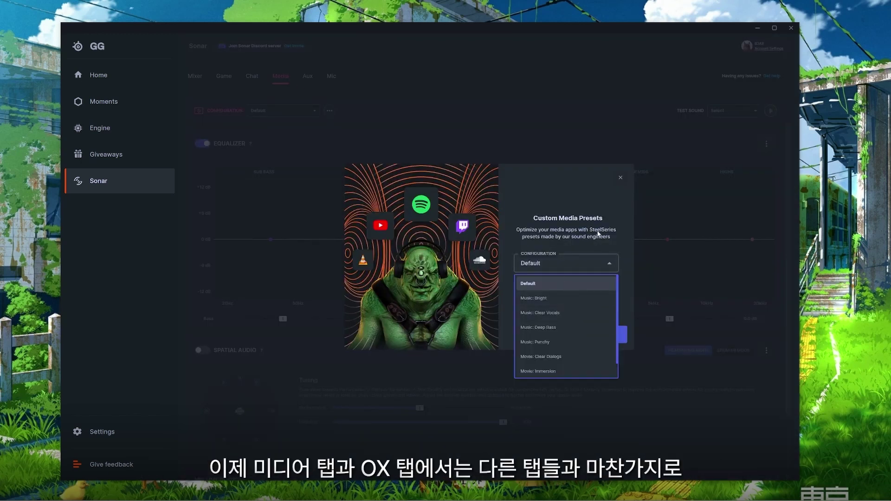
pyautogui.click(552, 327)
pyautogui.click(606, 339)
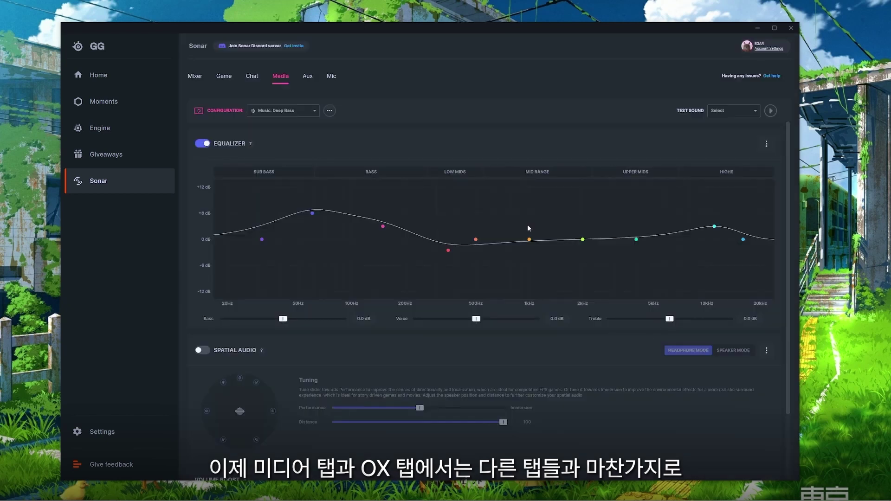
# Step: Apply the Music: Clear Vocals preset to Aux, then return to the Media presets
pyautogui.click(308, 77)
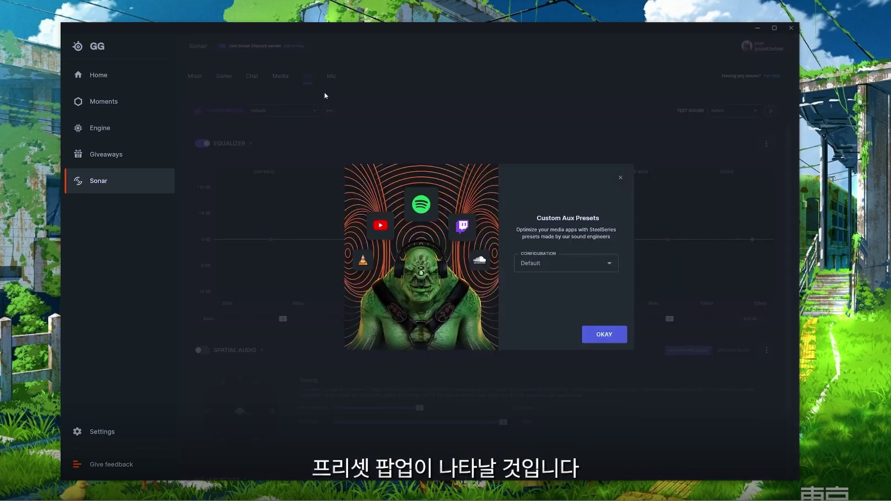
pyautogui.click(540, 265)
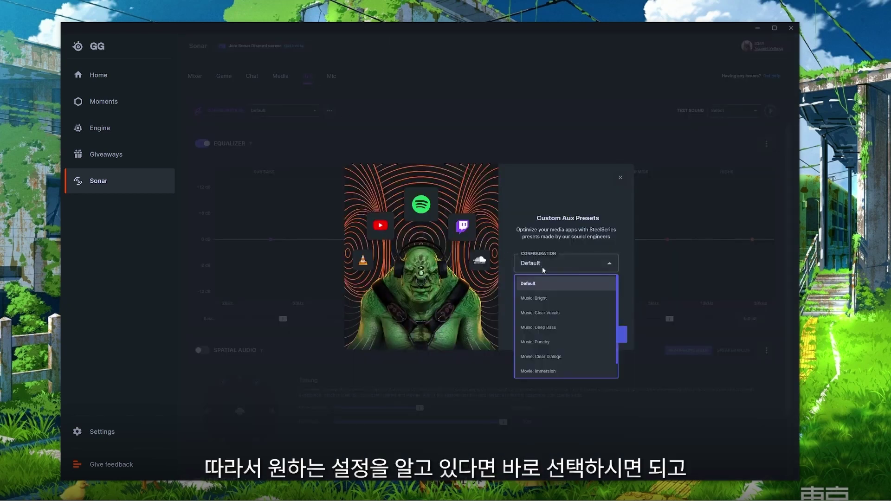
pyautogui.click(555, 313)
pyautogui.click(604, 334)
pyautogui.click(280, 77)
pyautogui.click(302, 110)
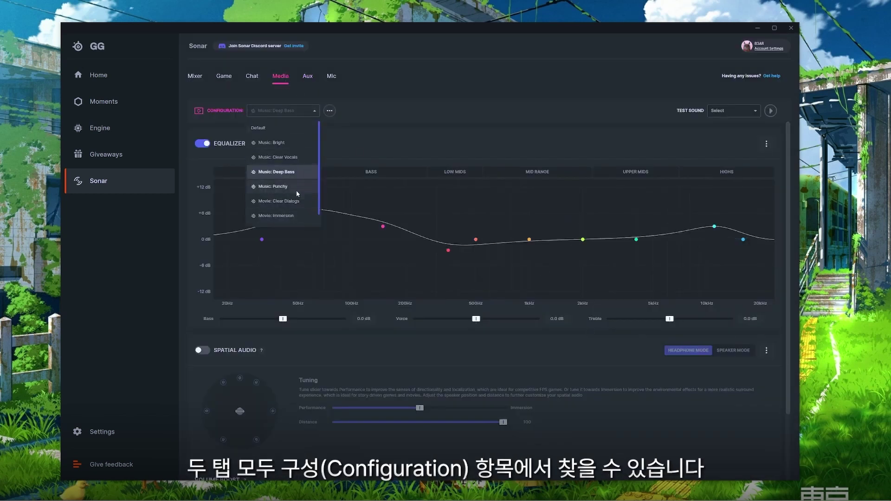
# Step: Switch Media to Music: Clear Vocals, keep MovieSound, and set Bass 5.1, Voice -4.1, Treble 9.5 dB
pyautogui.click(284, 159)
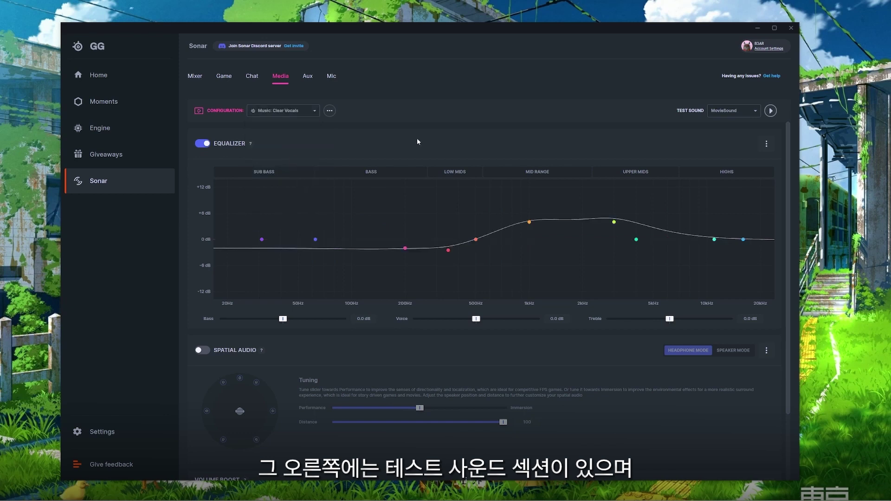
pyautogui.click(732, 113)
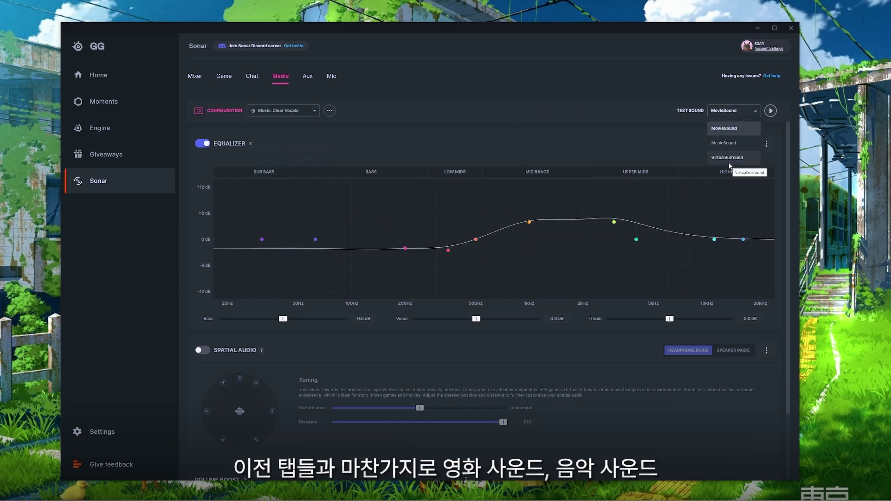
pyautogui.click(638, 141)
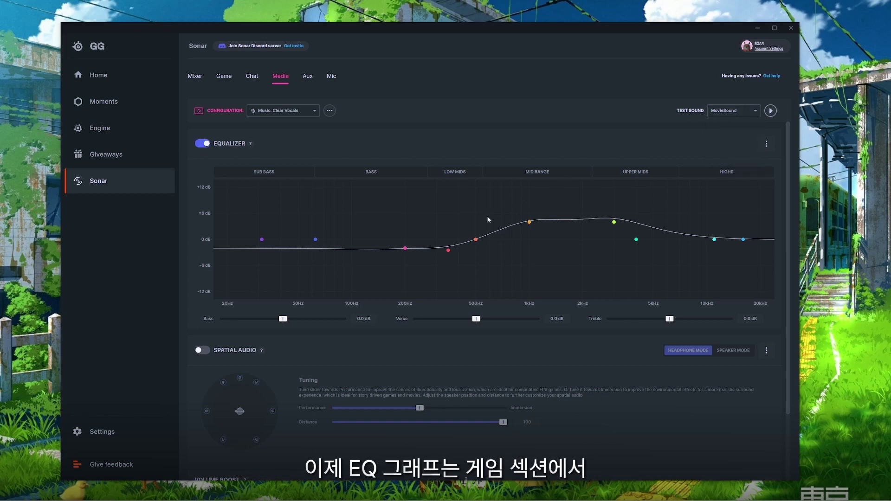
pyautogui.moveTo(282, 319); pyautogui.dragTo(308, 318)
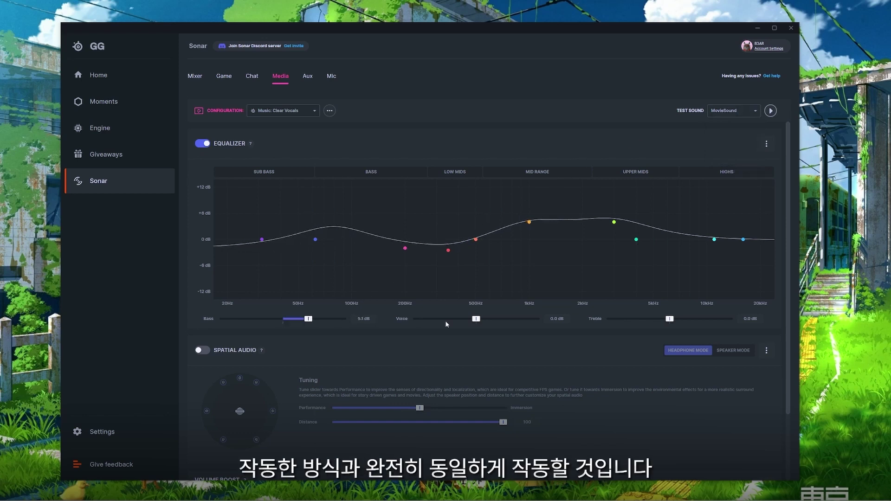
pyautogui.moveTo(476, 318); pyautogui.dragTo(456, 319)
pyautogui.moveTo(669, 319); pyautogui.dragTo(717, 320)
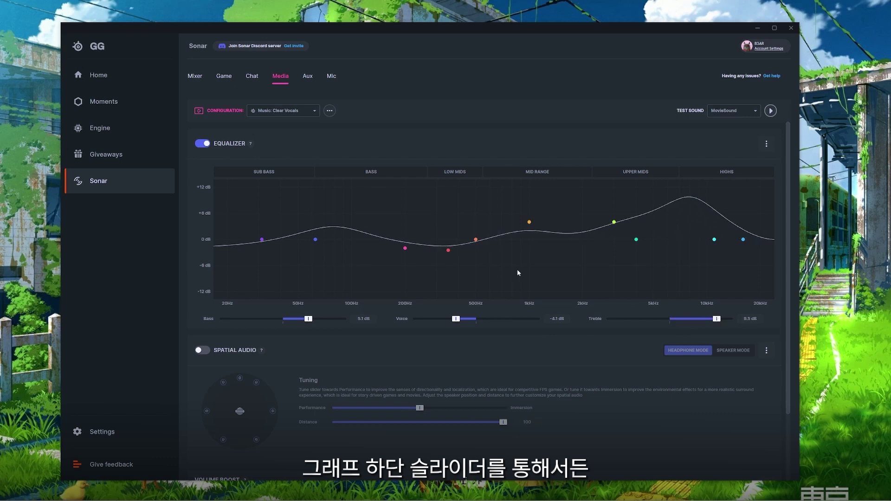
# Step: Reshape the EQ: lift 500 Hz to about +6.7 dB and shift the upper-mids band to 3.59 kHz
pyautogui.moveTo(475, 239); pyautogui.dragTo(518, 251)
pyautogui.click(613, 221)
pyautogui.moveTo(612, 221); pyautogui.dragTo(628, 222)
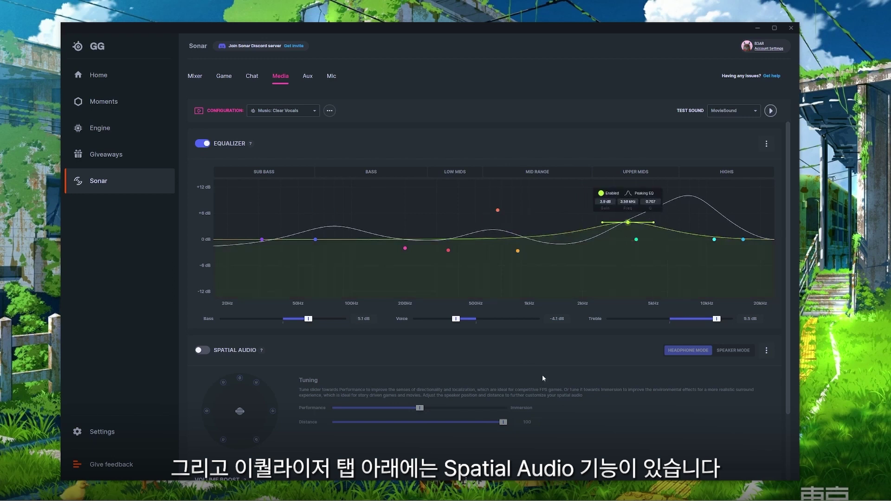
pyautogui.scroll(-2, 542, 375)
# Step: Turn on Media spatial audio at Distance 43, Volume Boost 3.0 dB and Smart Volume 0.39, then go to Aux
pyautogui.click(204, 269)
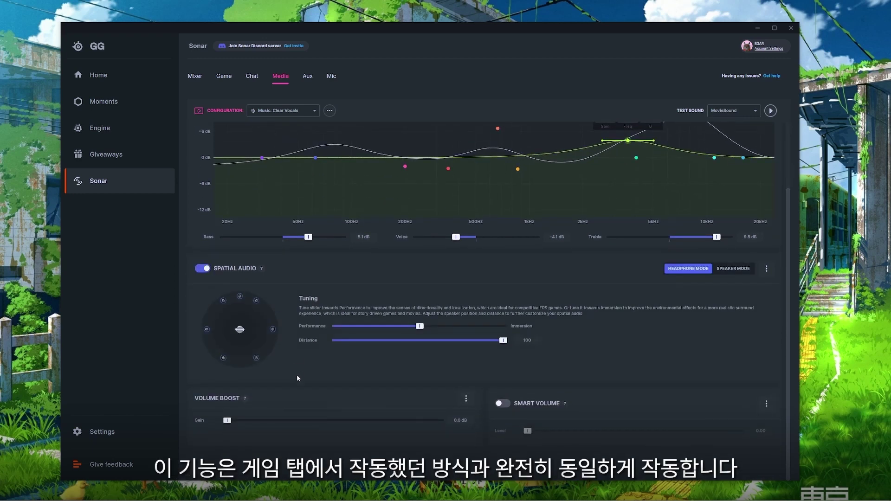
pyautogui.moveTo(419, 326); pyautogui.dragTo(409, 350)
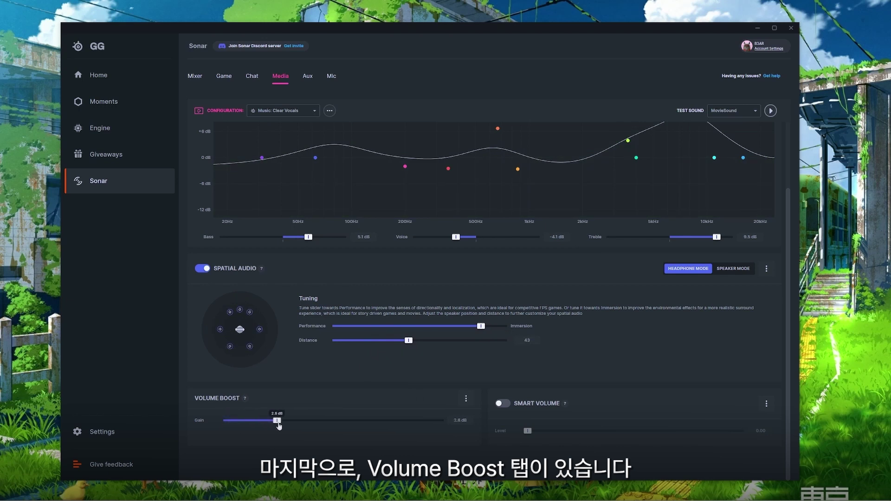
pyautogui.moveTo(277, 424); pyautogui.dragTo(285, 423)
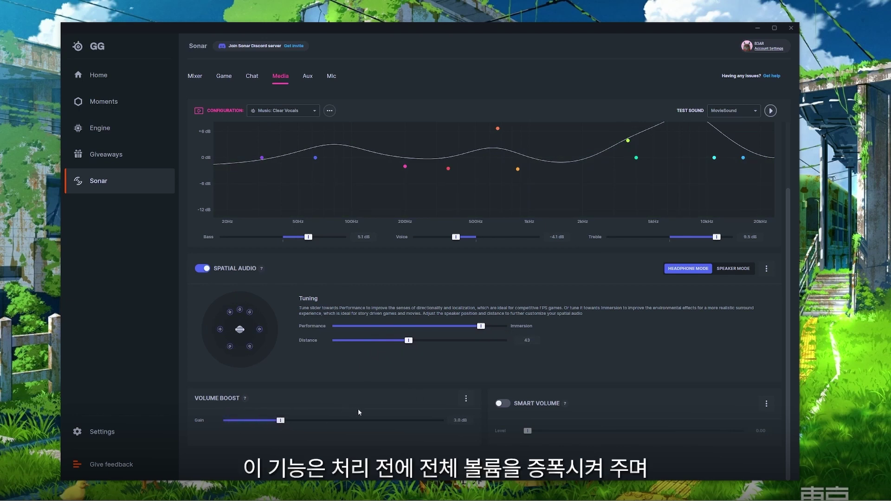
pyautogui.click(504, 404)
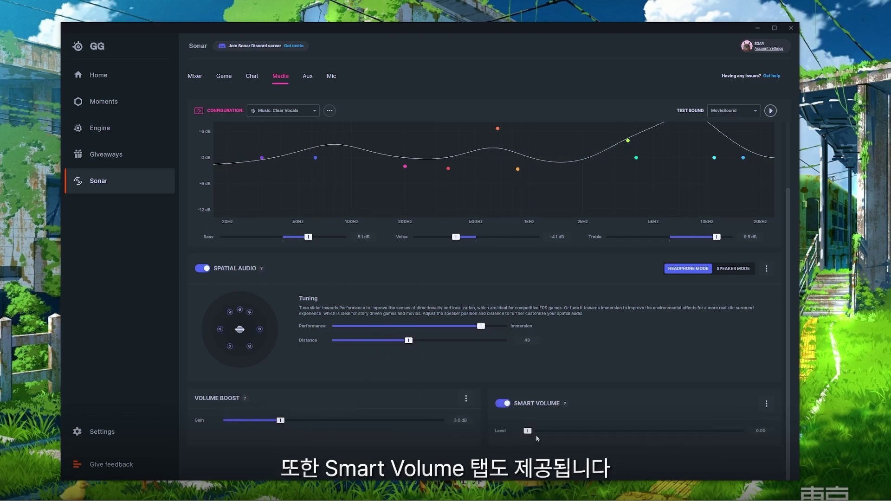
pyautogui.moveTo(527, 431); pyautogui.dragTo(615, 432)
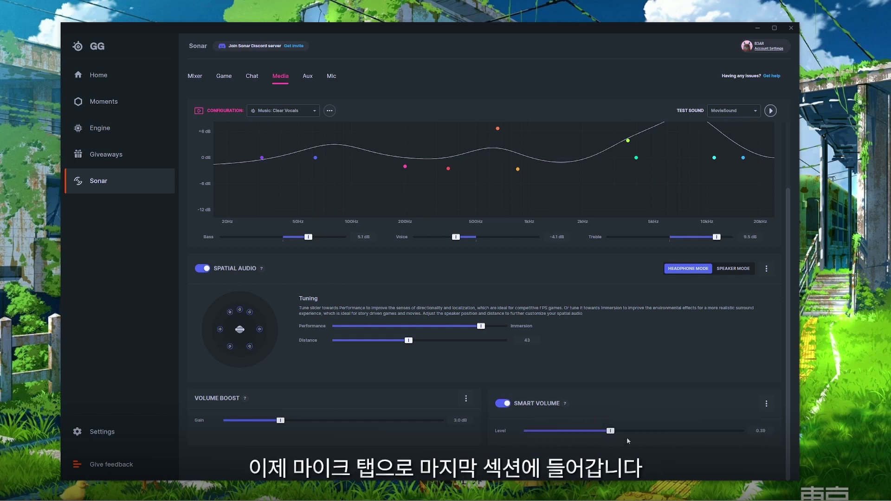
pyautogui.click(308, 77)
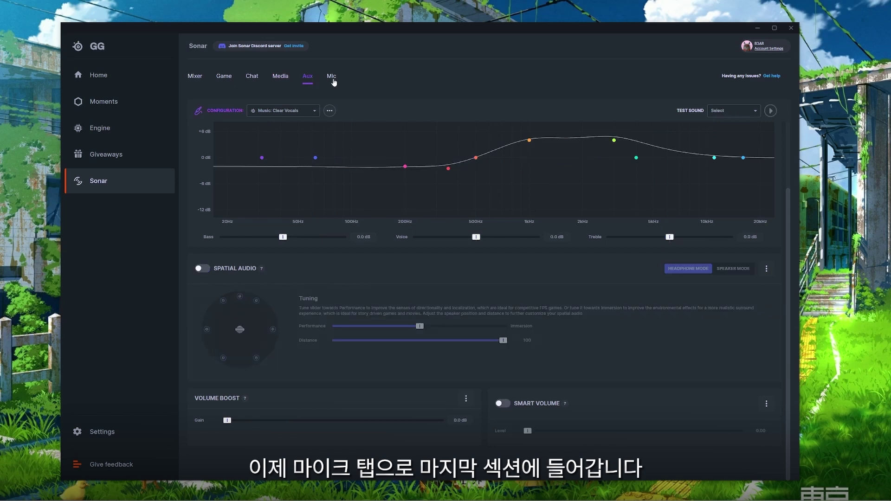
# Step: Give the Mic tab the Broadcast Low Pitch preset and play the Mic Test recording
pyautogui.click(332, 78)
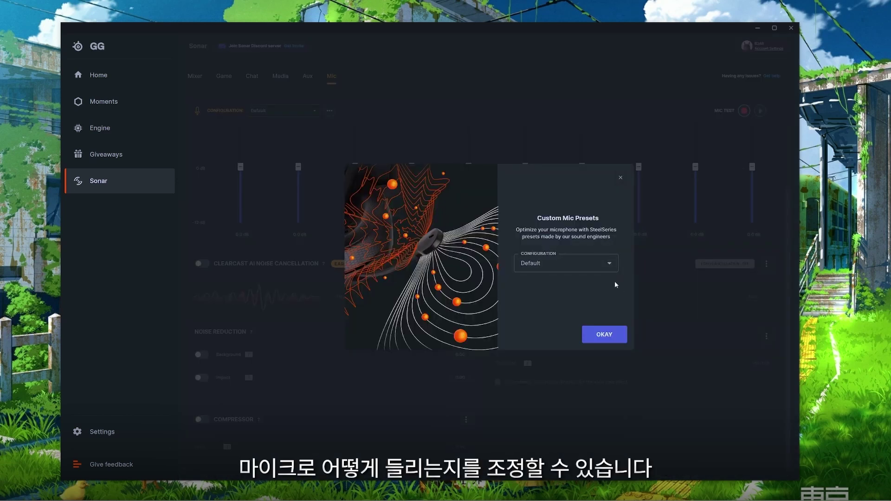
pyautogui.click(612, 264)
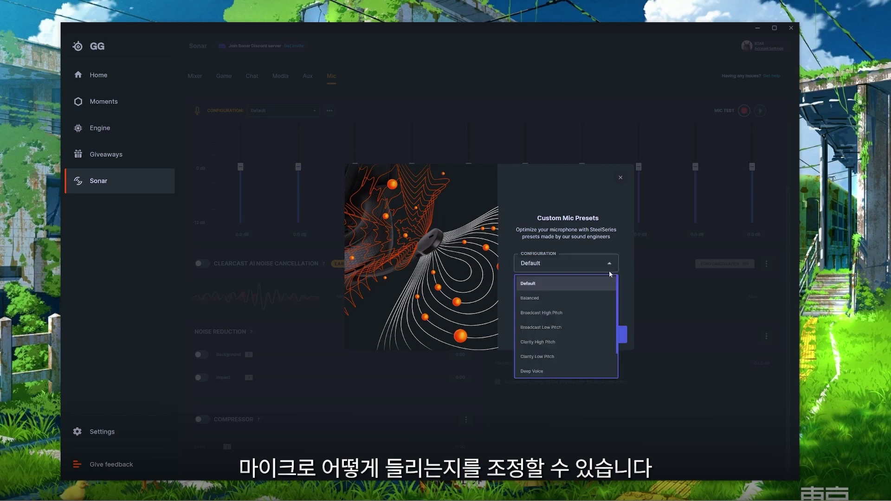
pyautogui.scroll(-2, 603, 304)
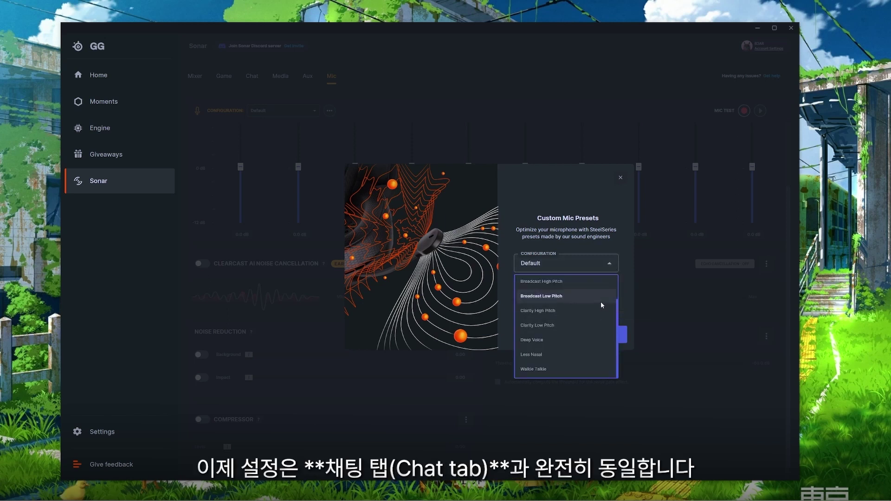
pyautogui.click(585, 296)
pyautogui.click(603, 334)
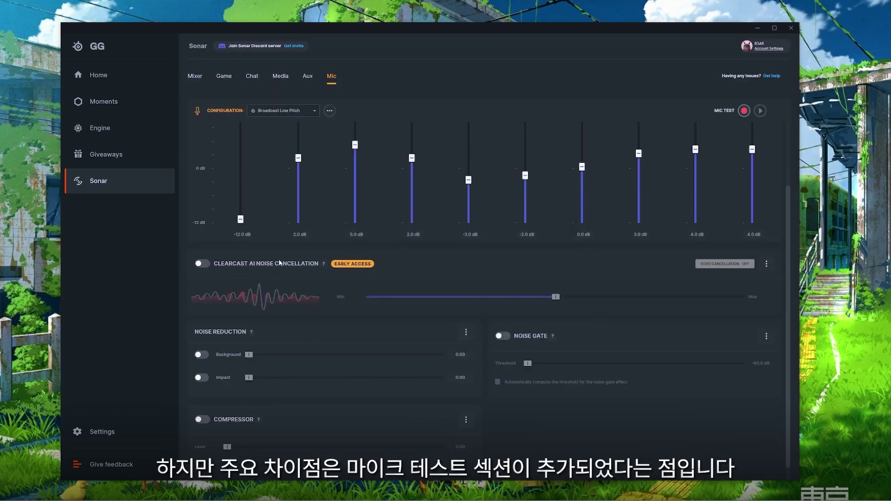
pyautogui.scroll(2, 280, 261)
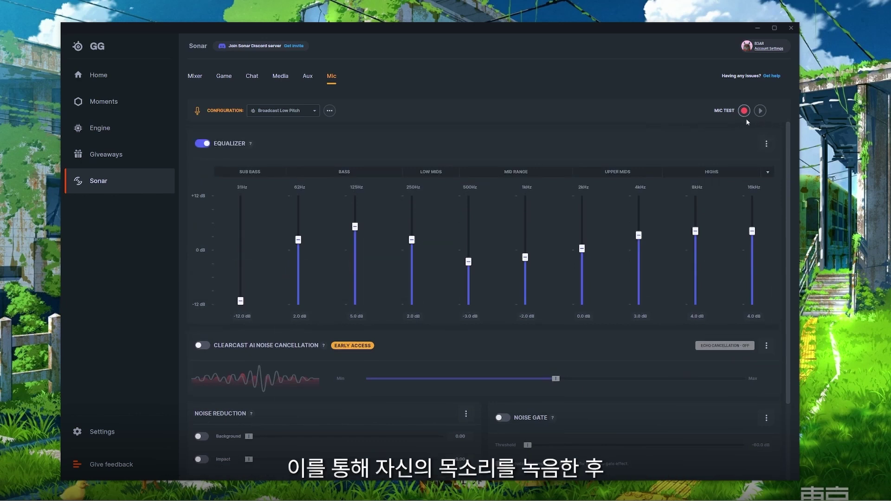
pyautogui.click(760, 111)
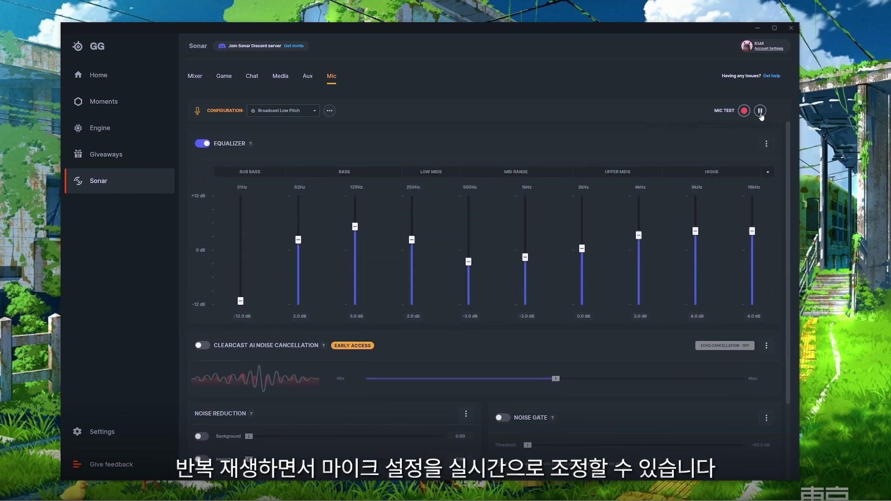